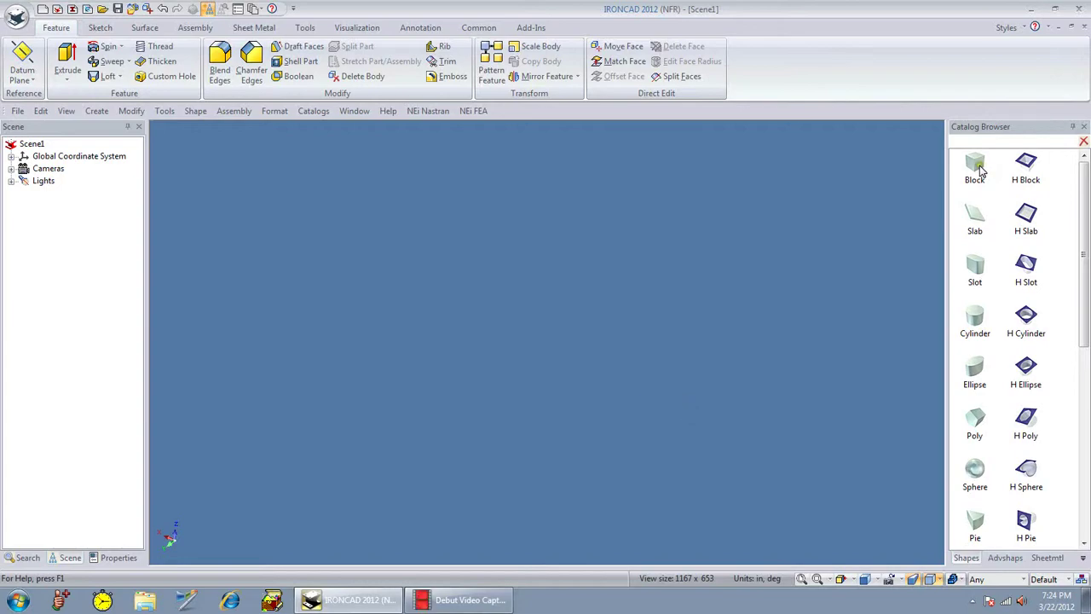
Place a catalog block in the empty scene and set its width to 4 in
left_click_drag(976, 169, 495, 345)
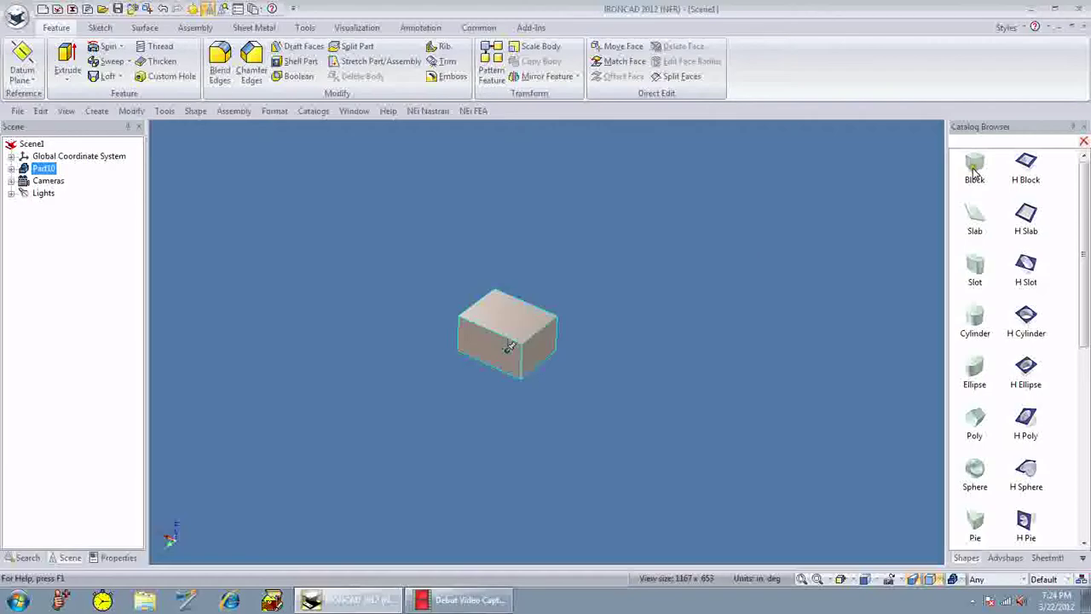
left_click_drag(509, 347, 509, 347)
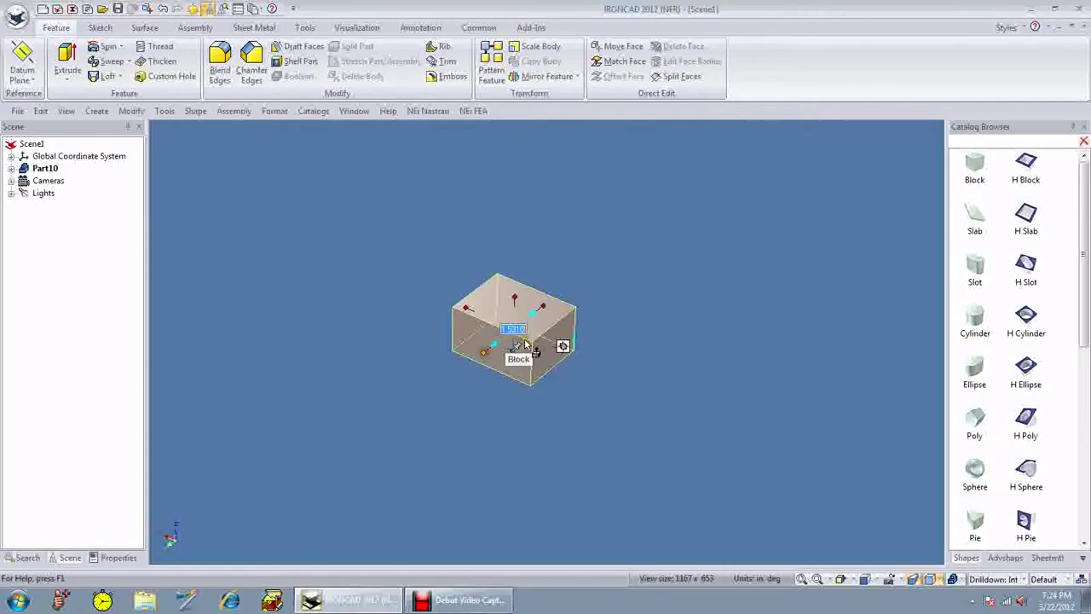
type("4")
key("Return")
left_click(484, 351)
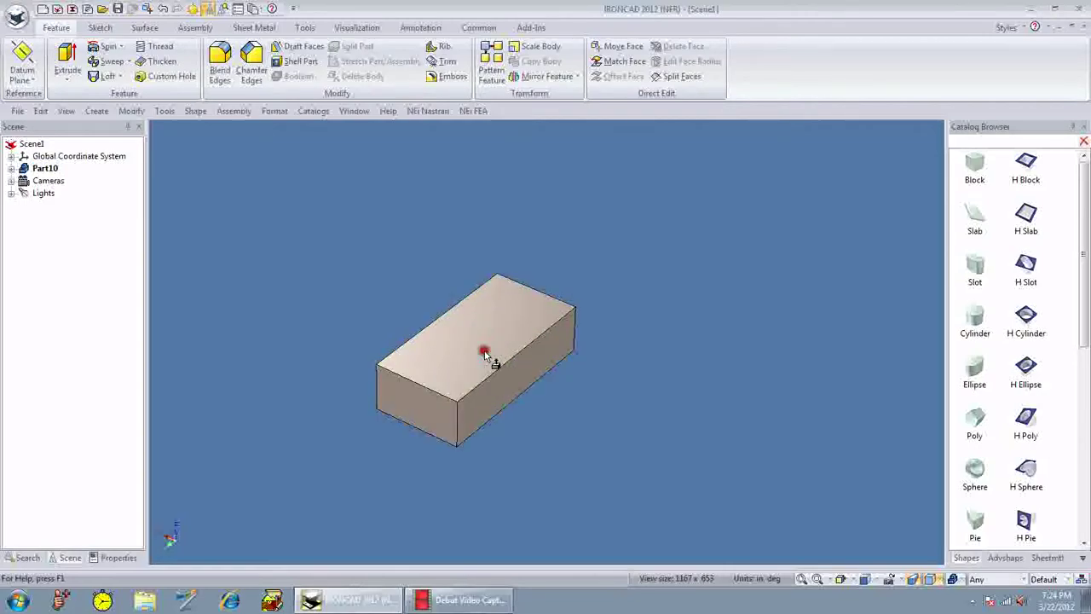
Stretch the block into a long rectangular base and increase its height
left_click(521, 367)
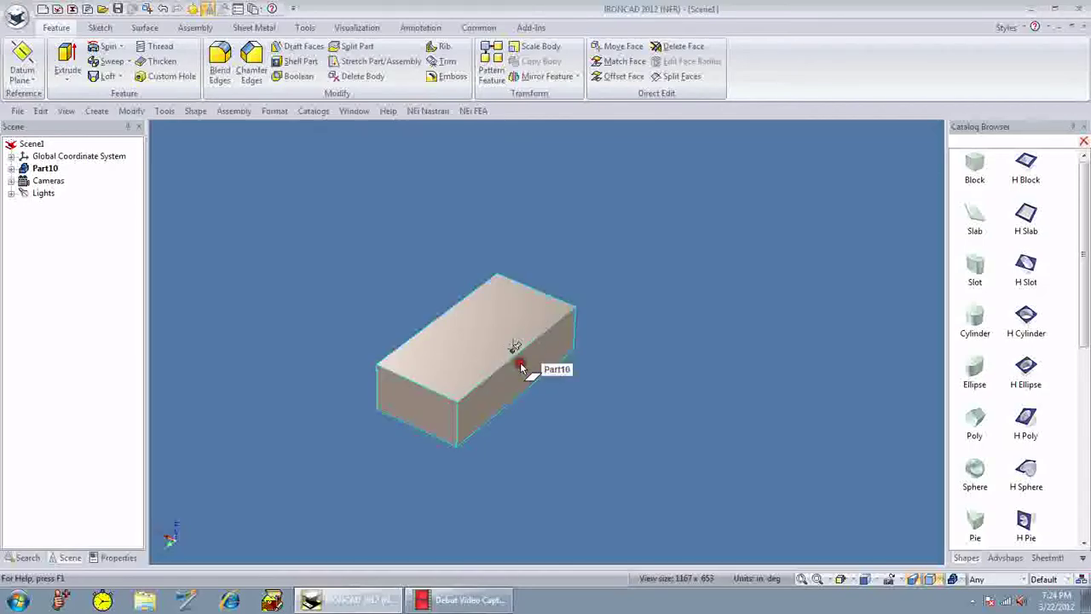
left_click(521, 366)
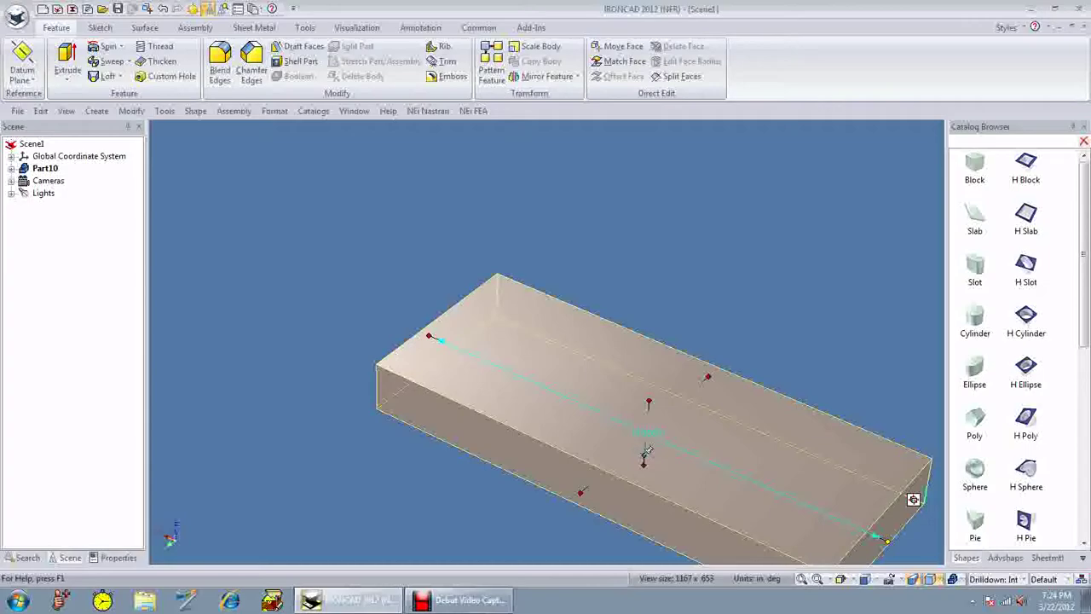
left_click_drag(649, 400, 650, 388)
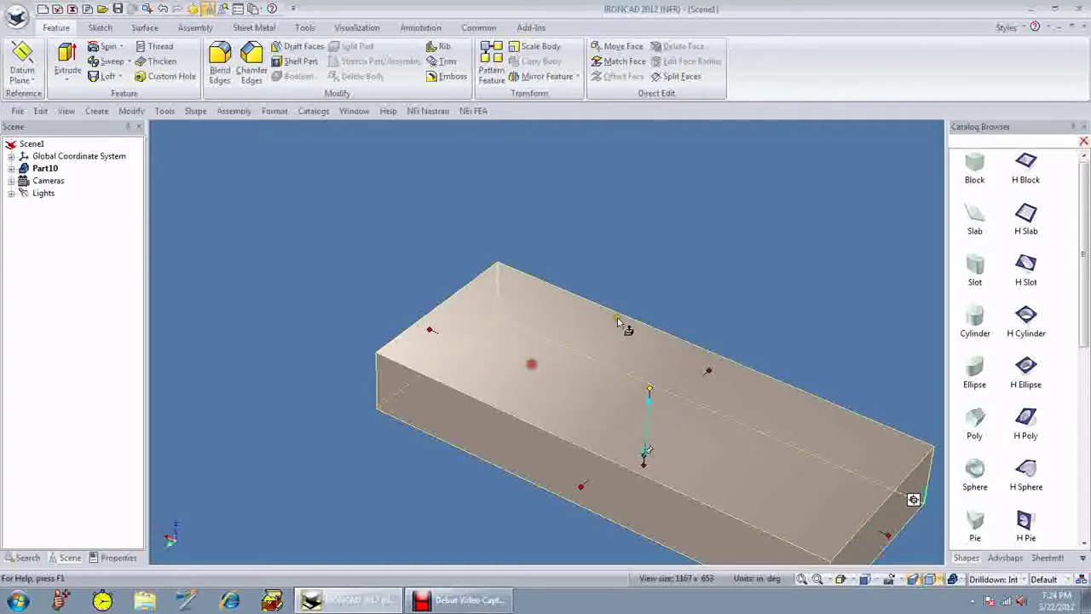
left_click(651, 287)
mouse_move(597, 361)
middle_mouse_down()
mouse_move(707, 355)
mouse_move(635, 324)
middle_mouse_up()
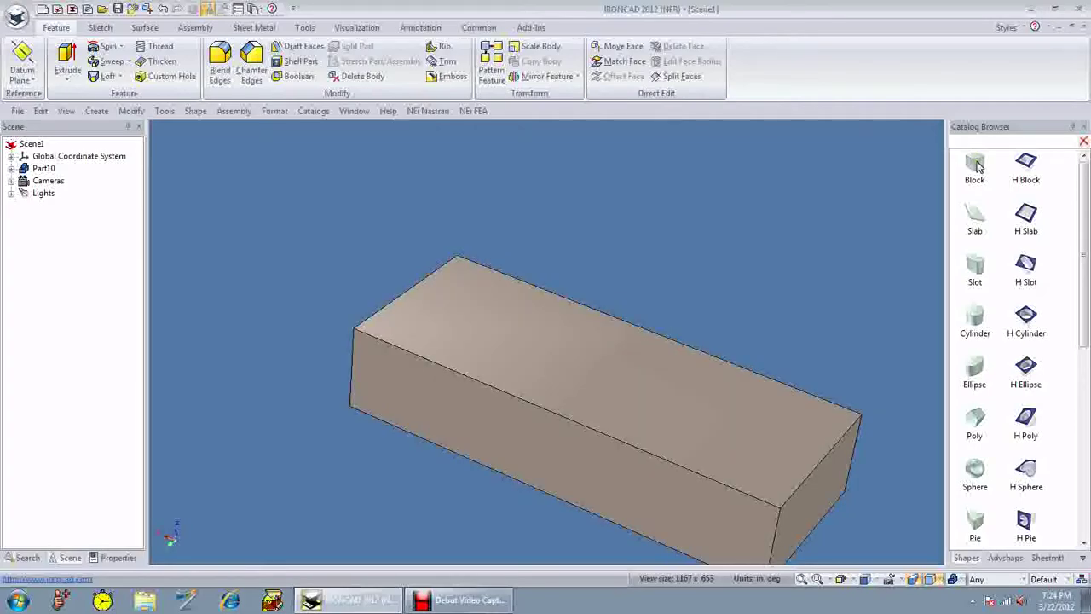
Add a smaller block on one end corner of the base and resize it flush with the base's end and side faces
left_click_drag(977, 166, 395, 333)
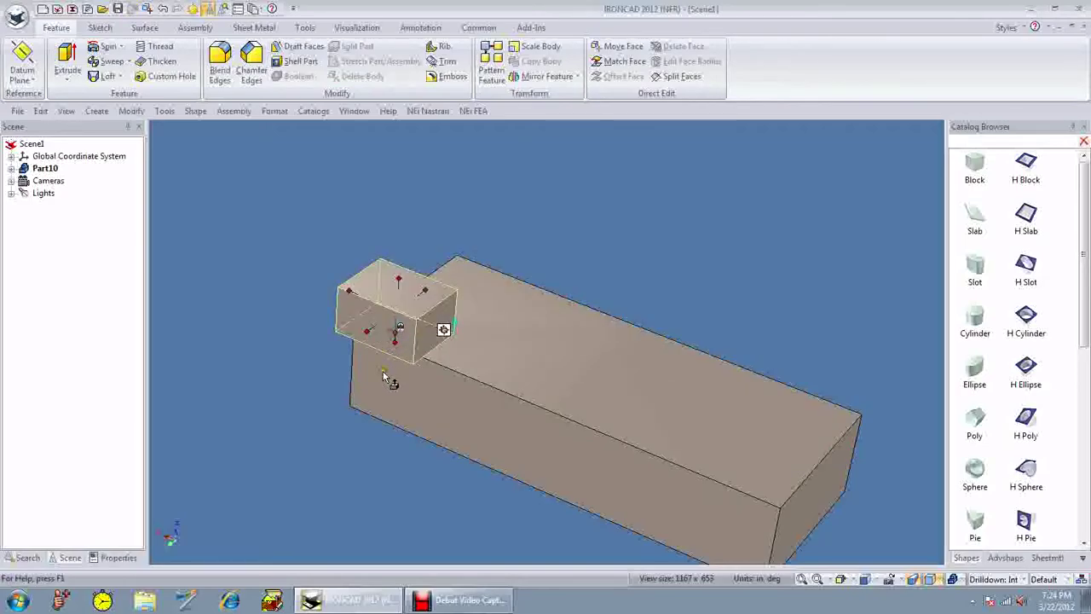
middle_click_drag(384, 376, 382, 341)
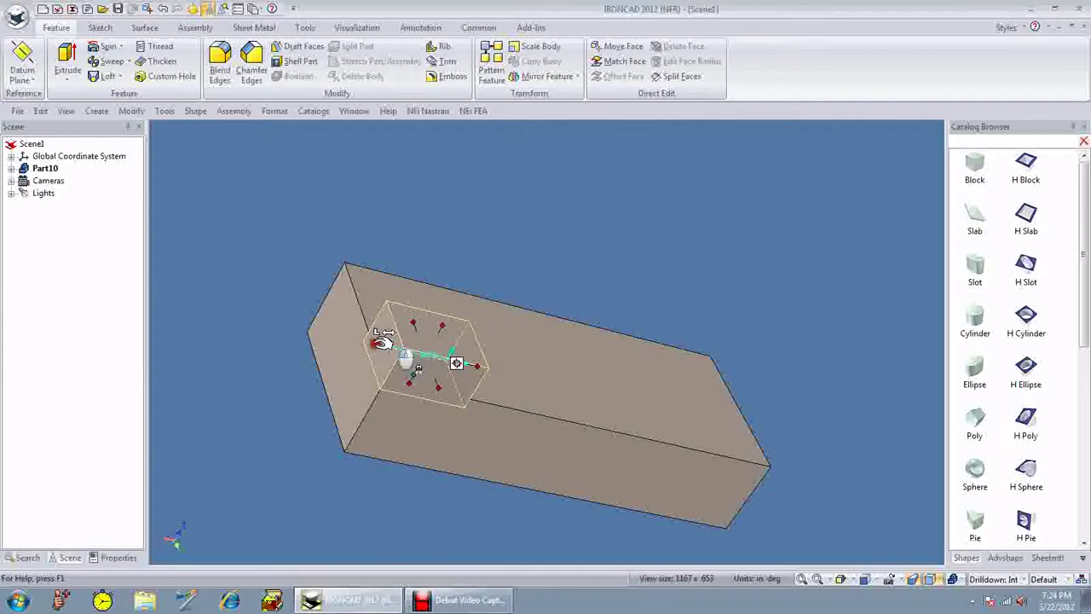
left_click_drag(375, 344, 385, 345)
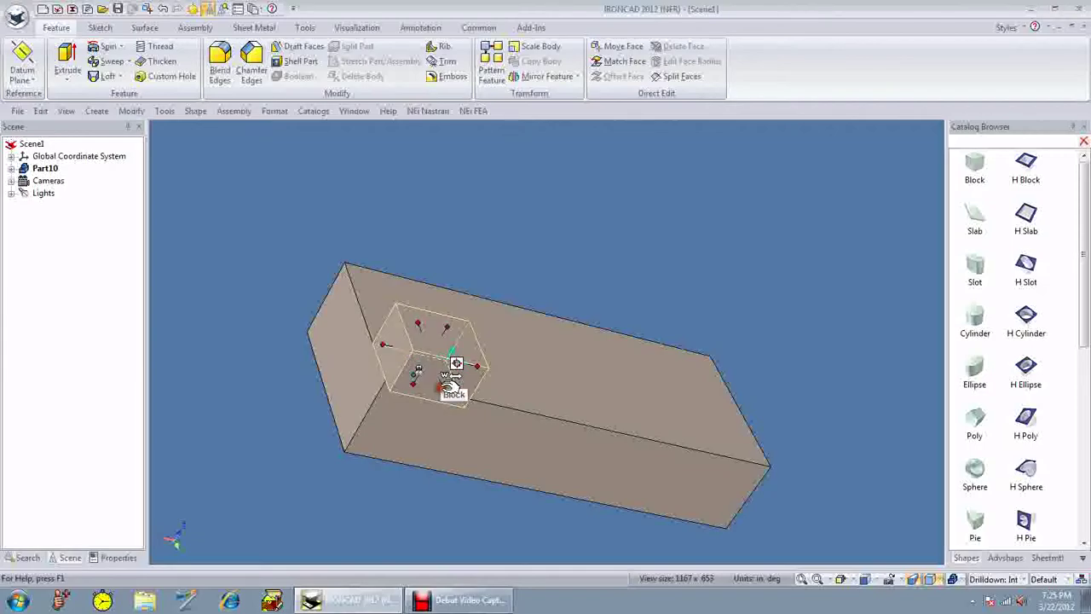
left_click_drag(443, 388, 438, 426)
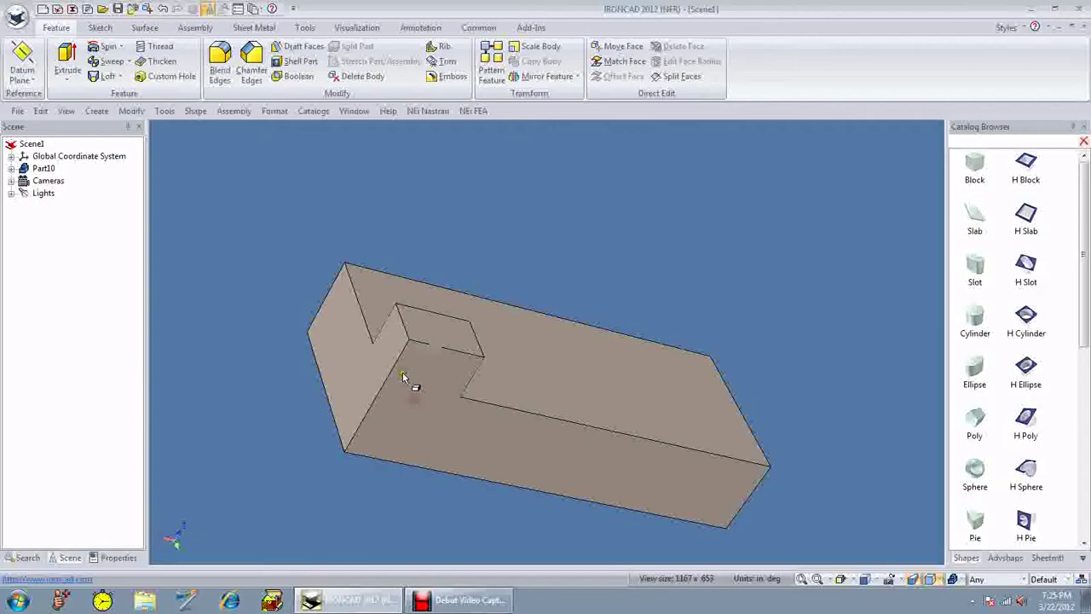
Adjust the small corner block's width and set its length to 2 in
middle_click_drag(402, 372, 592, 198)
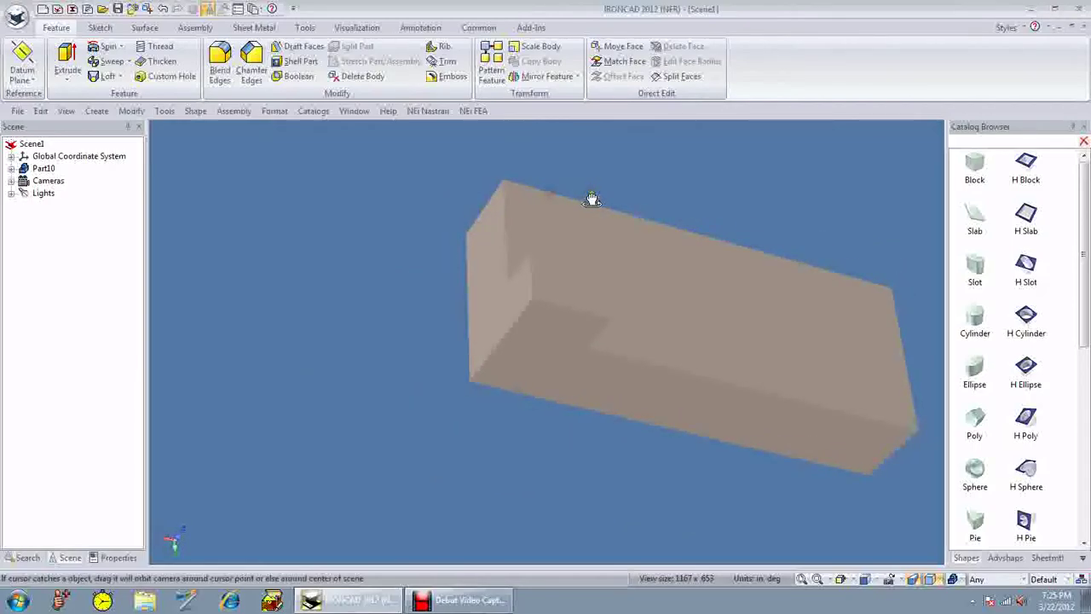
middle_click_drag(591, 198, 516, 328)
left_click(515, 328)
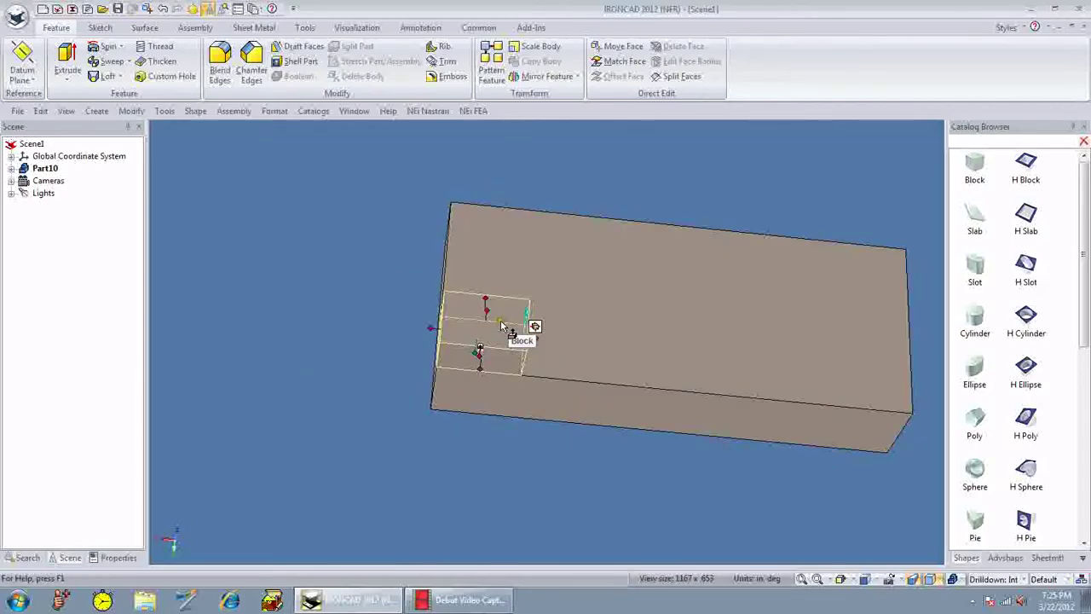
middle_click_drag(503, 326, 596, 268)
left_click(478, 328)
left_click(476, 289)
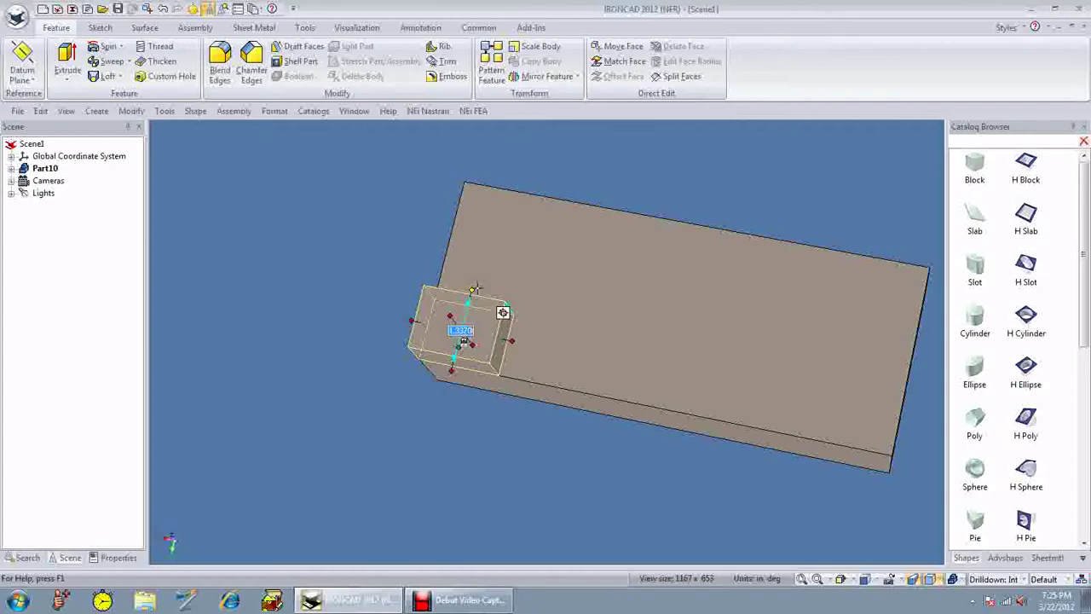
middle_click_drag(474, 290, 550, 315)
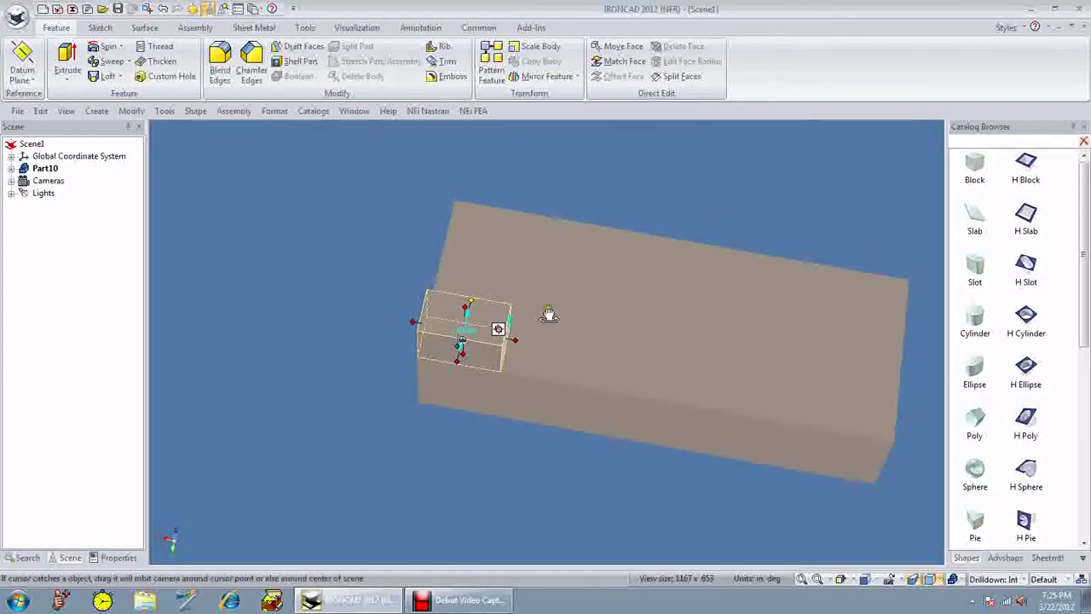
left_click_drag(514, 340, 564, 344)
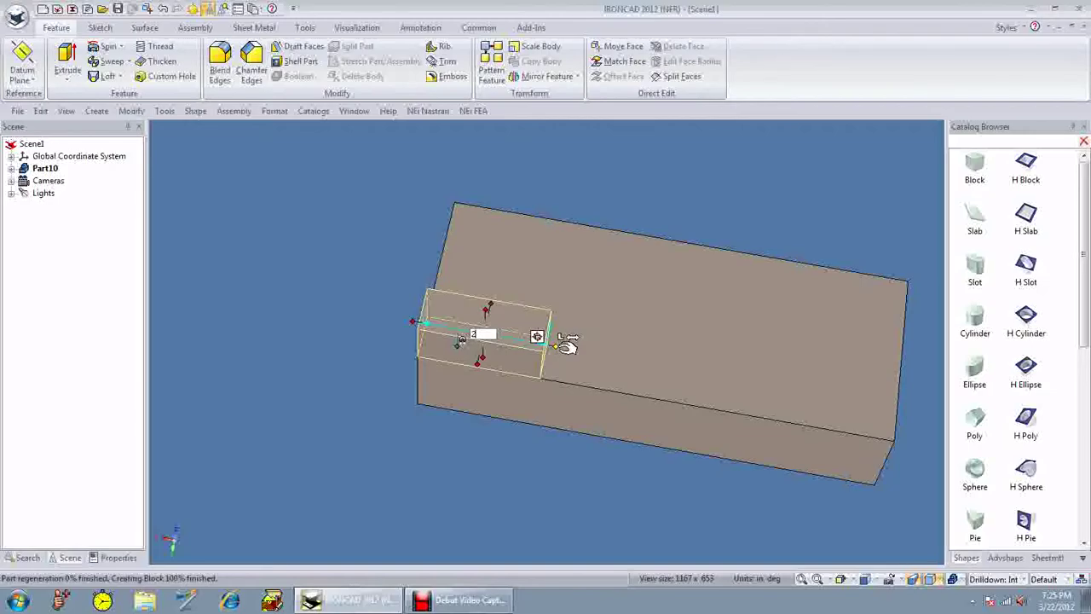
middle_click_drag(567, 342, 563, 303)
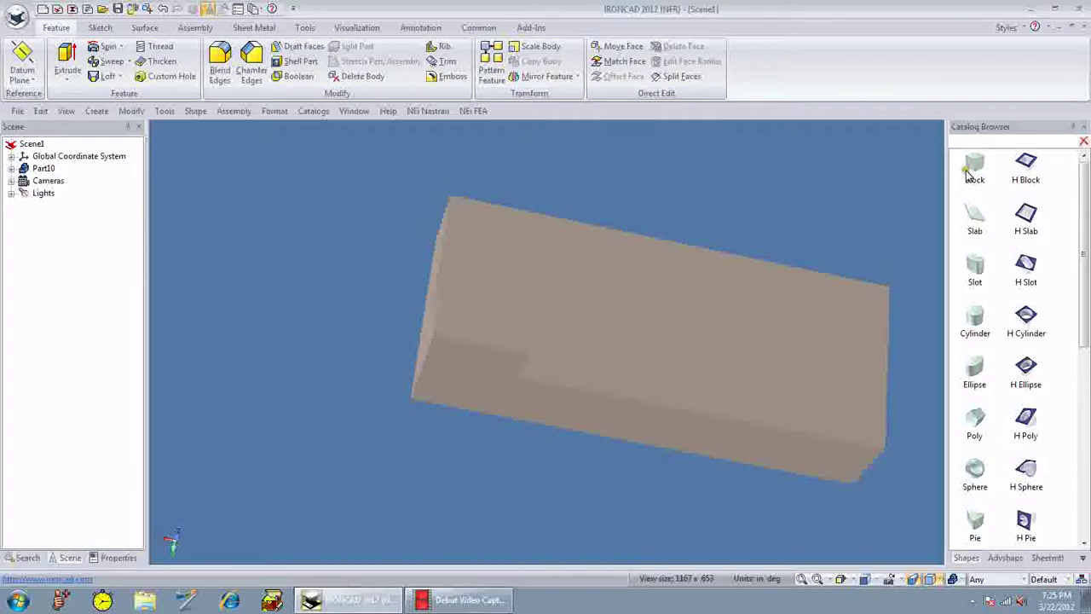
Add another block at the opposite corner of the same end and pull its faces flush with the base's end and side
left_click_drag(972, 170, 436, 228)
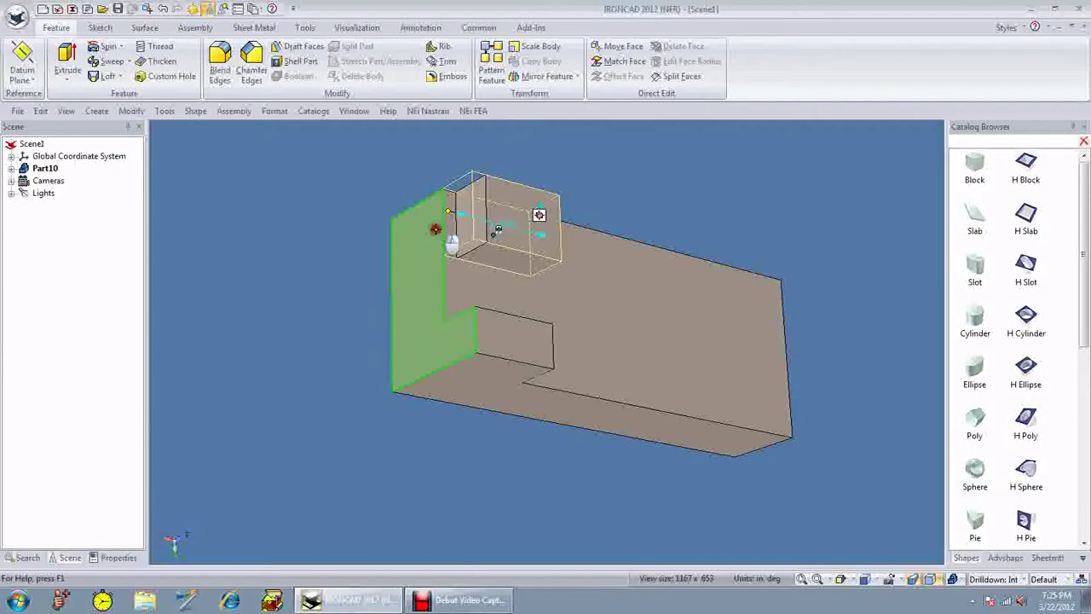
middle_click_drag(436, 228, 543, 298)
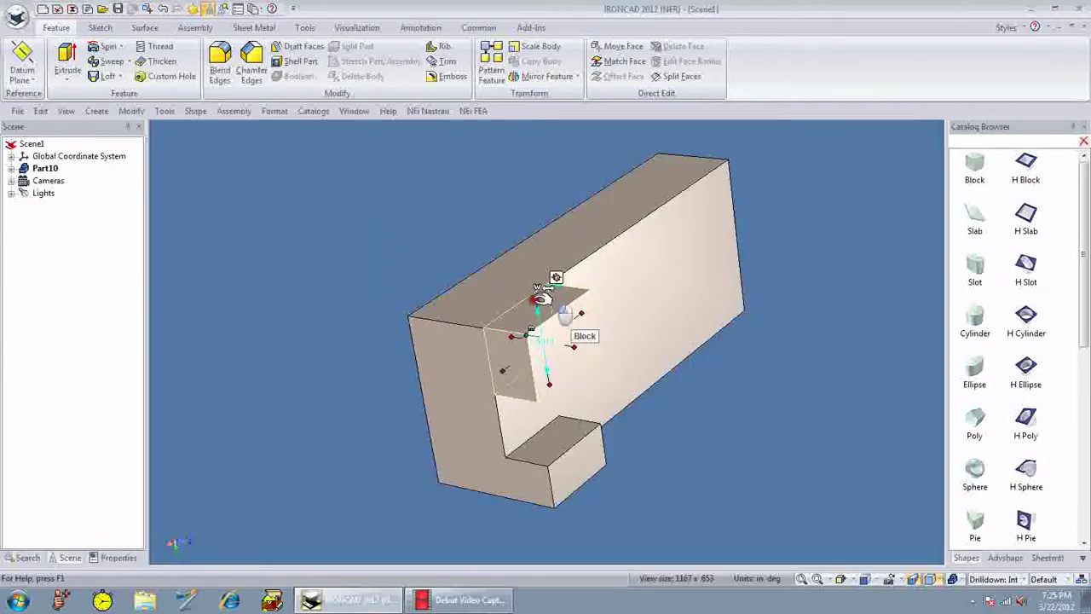
left_click(550, 343)
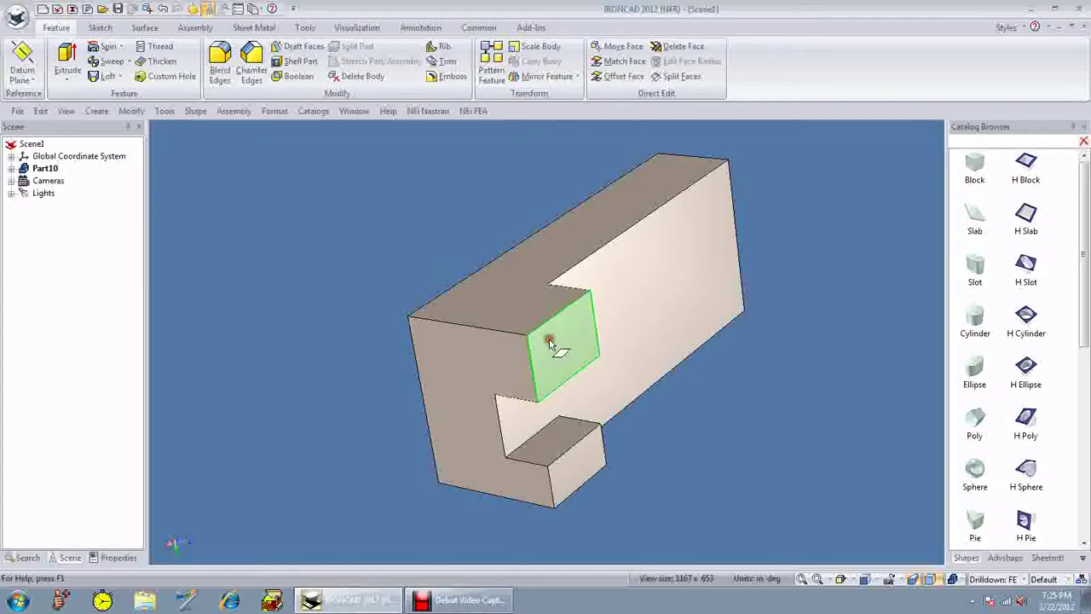
left_click(550, 343)
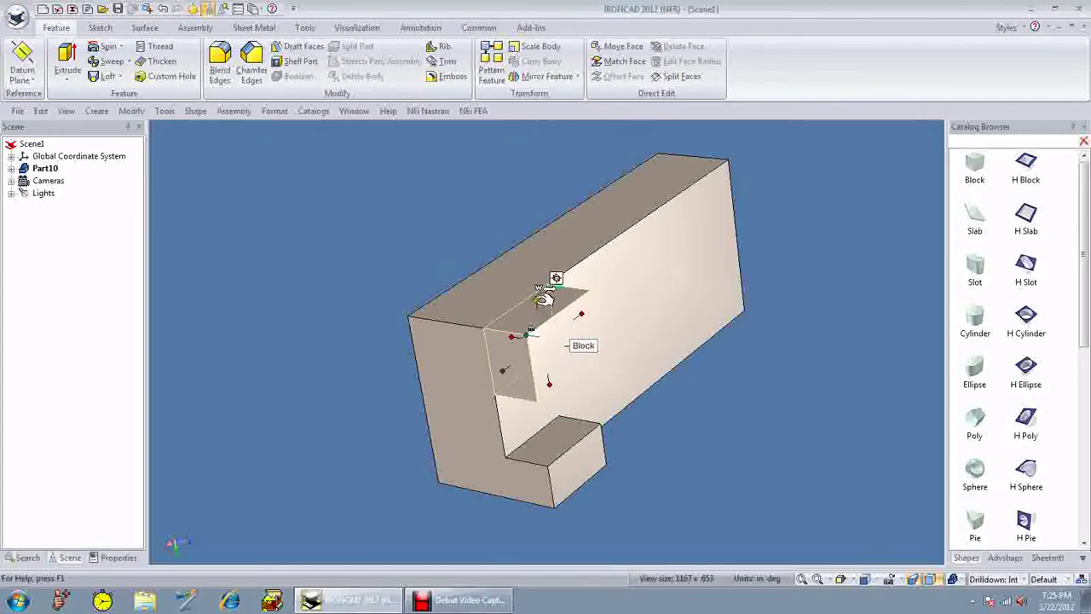
Resize the second corner block's width and length to match the first corner block
middle_click_drag(542, 298, 646, 343)
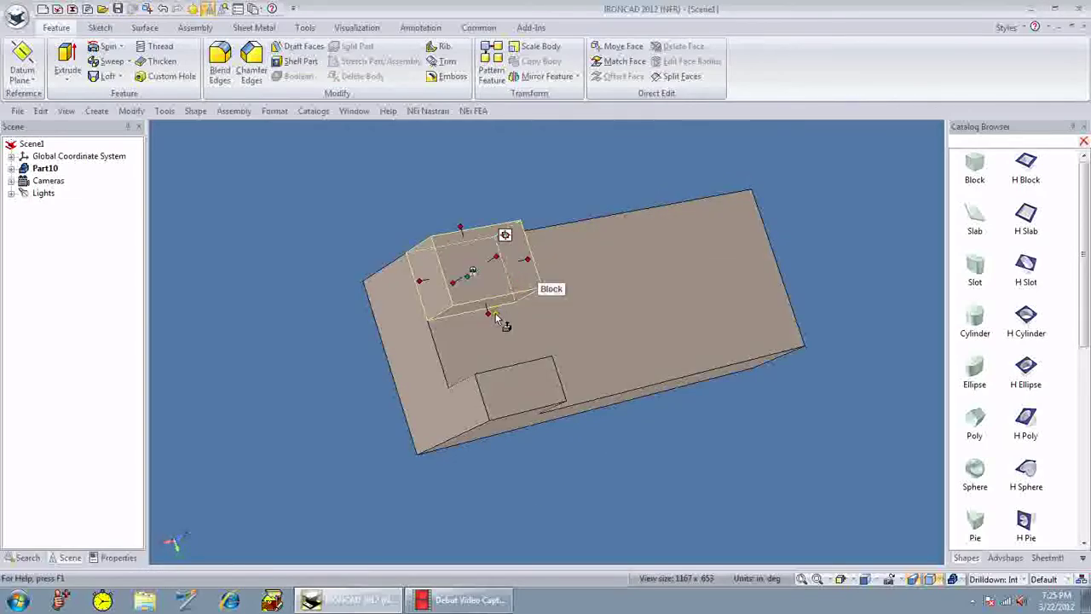
left_click_drag(495, 317, 475, 298)
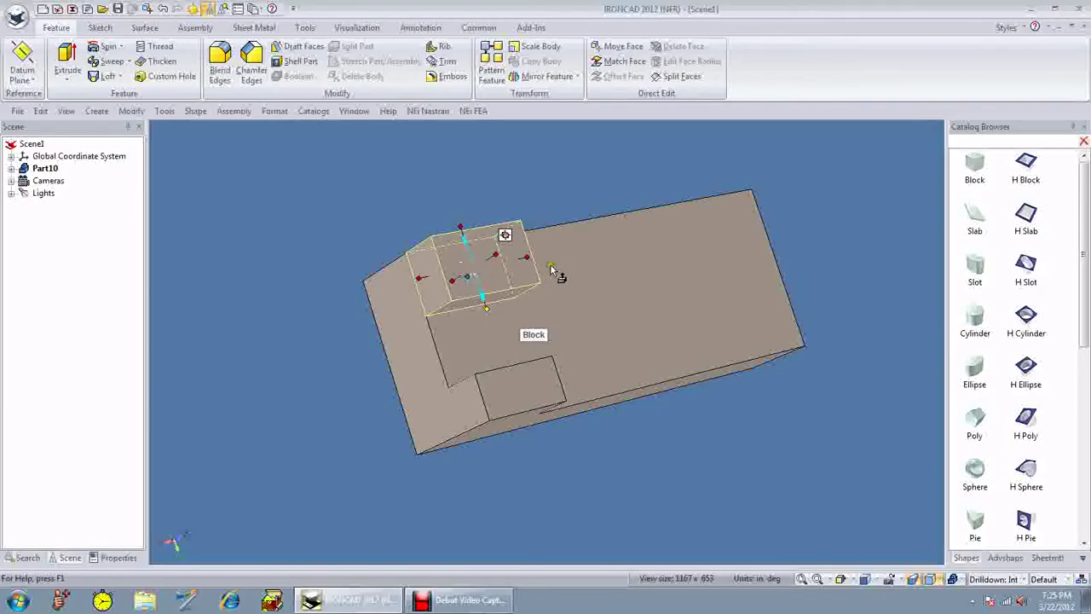
middle_click_drag(553, 272, 452, 278)
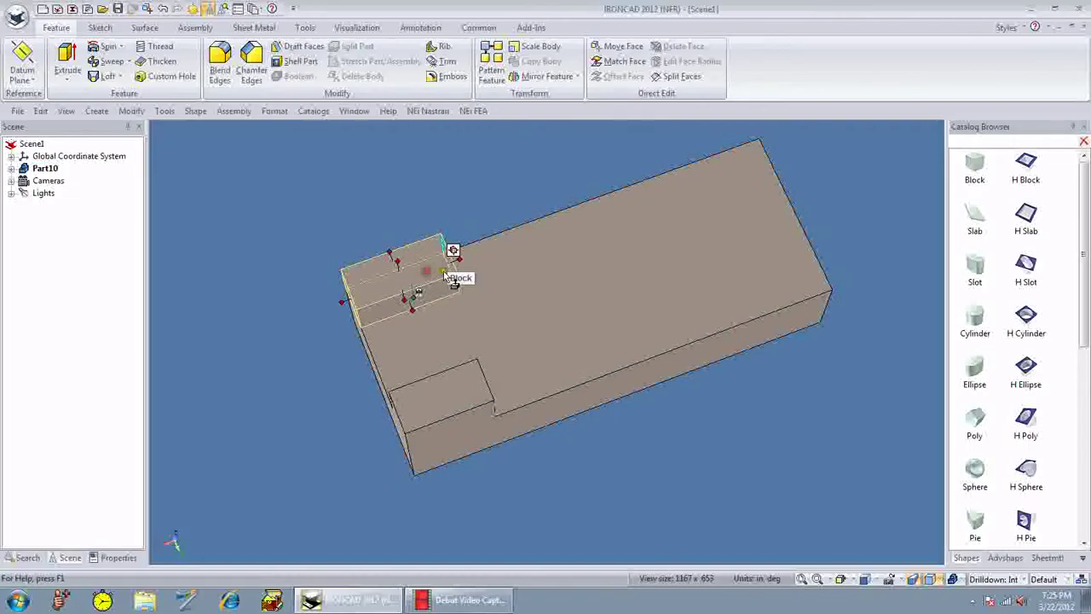
left_click_drag(444, 275, 434, 270)
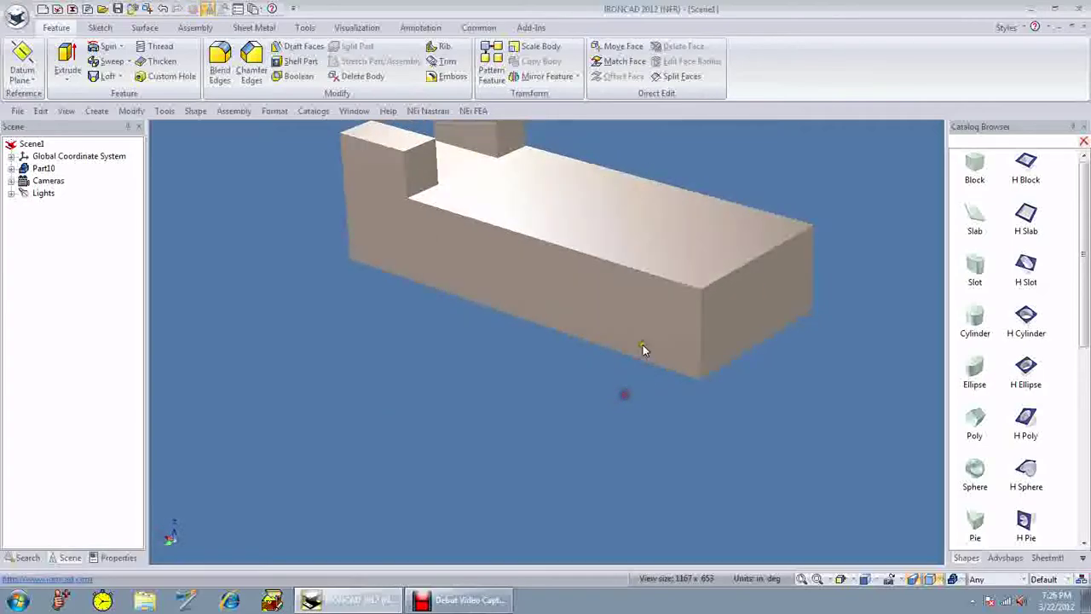
Cut a cylindrical hole centered on the top face of the front corner block and set its diameter to 0.5 in
scroll(570, 182, "down", 3)
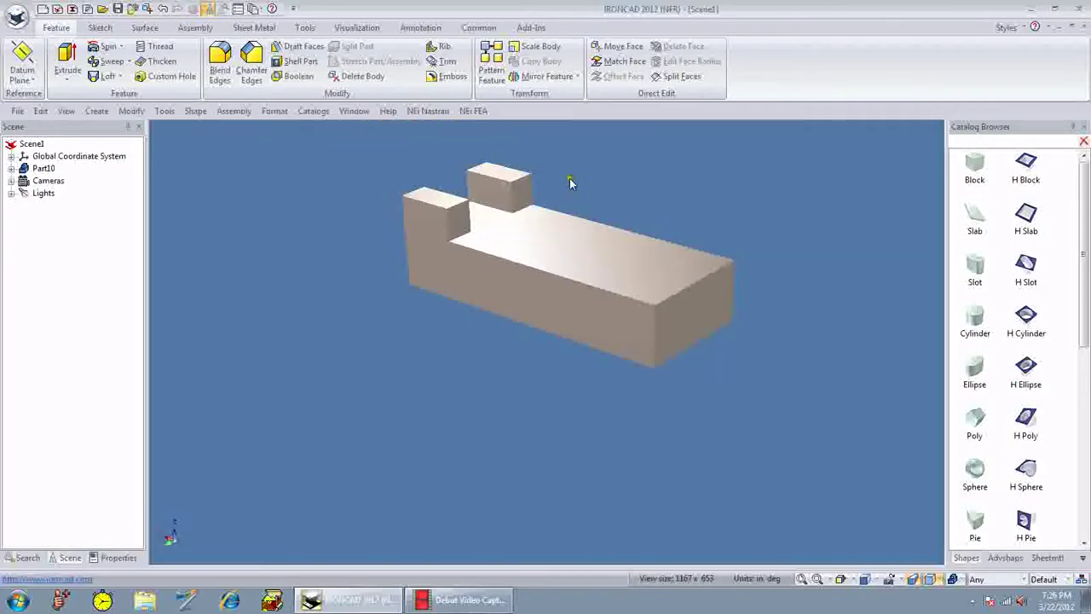
middle_click_drag(567, 197, 560, 241)
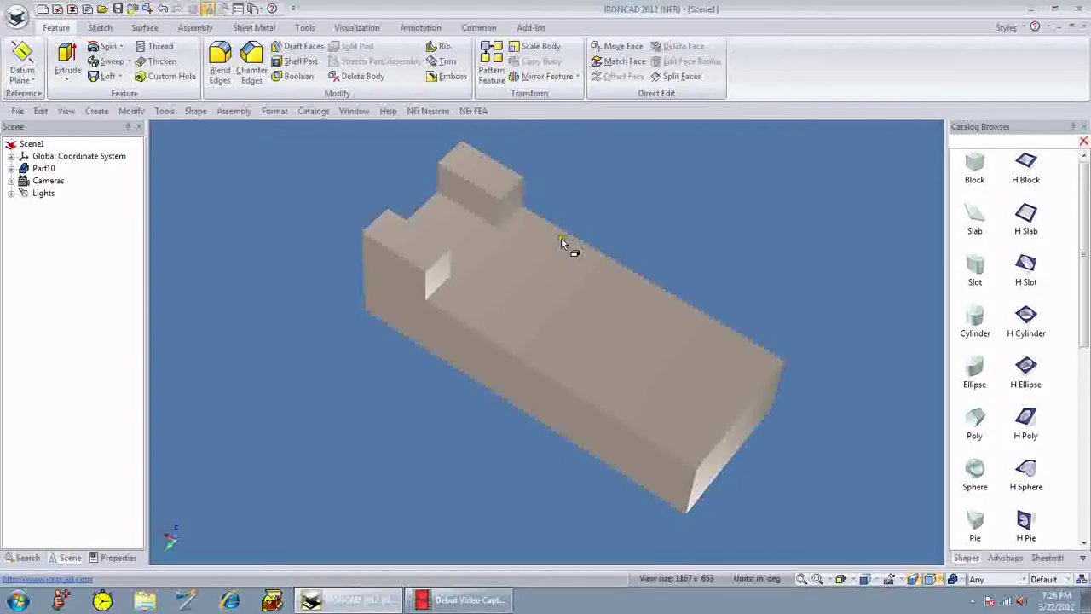
middle_click_drag(561, 237, 517, 206)
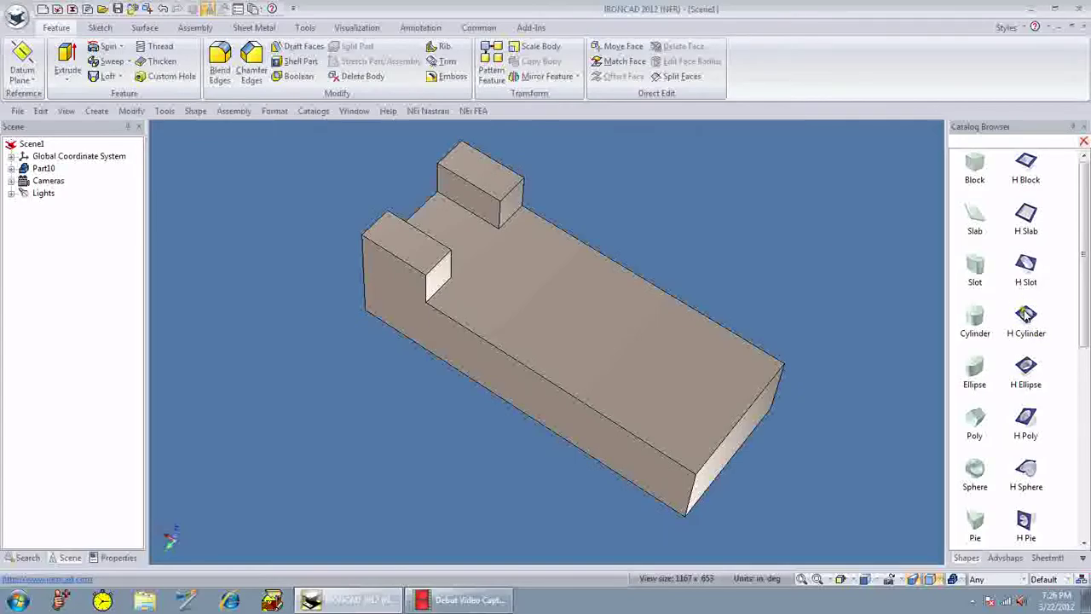
left_click_drag(1026, 315, 411, 246)
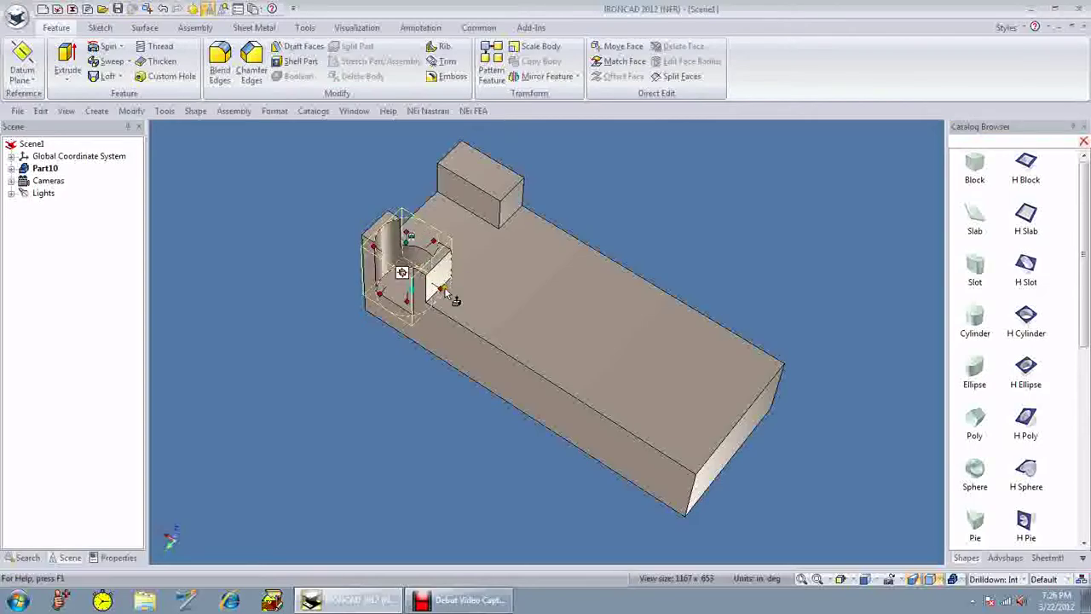
left_click_drag(443, 290, 430, 280)
scroll(627, 489, "up", 5)
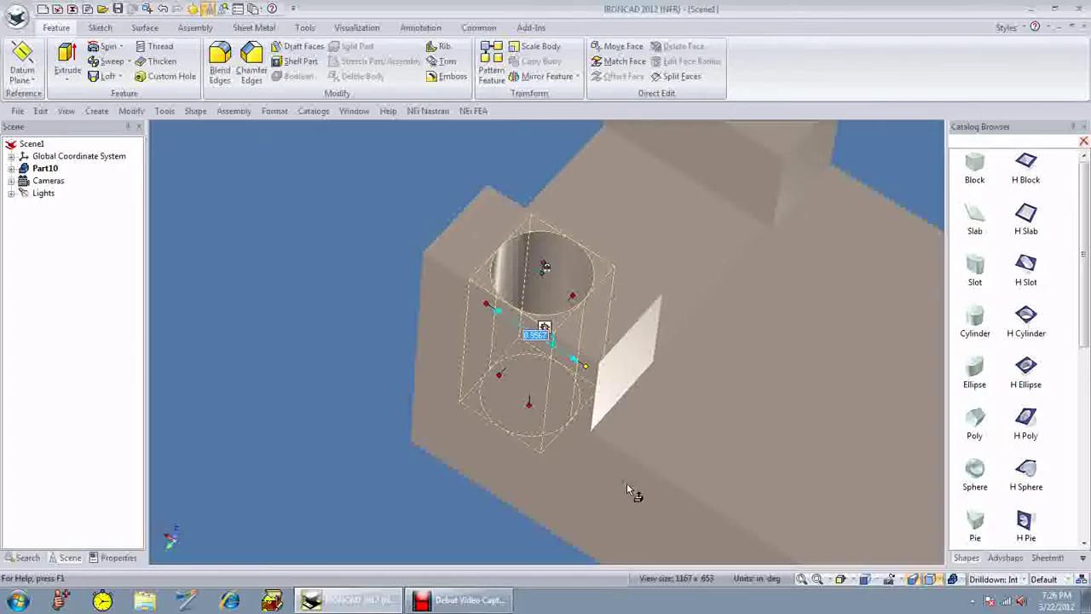
type(".5")
key("Return")
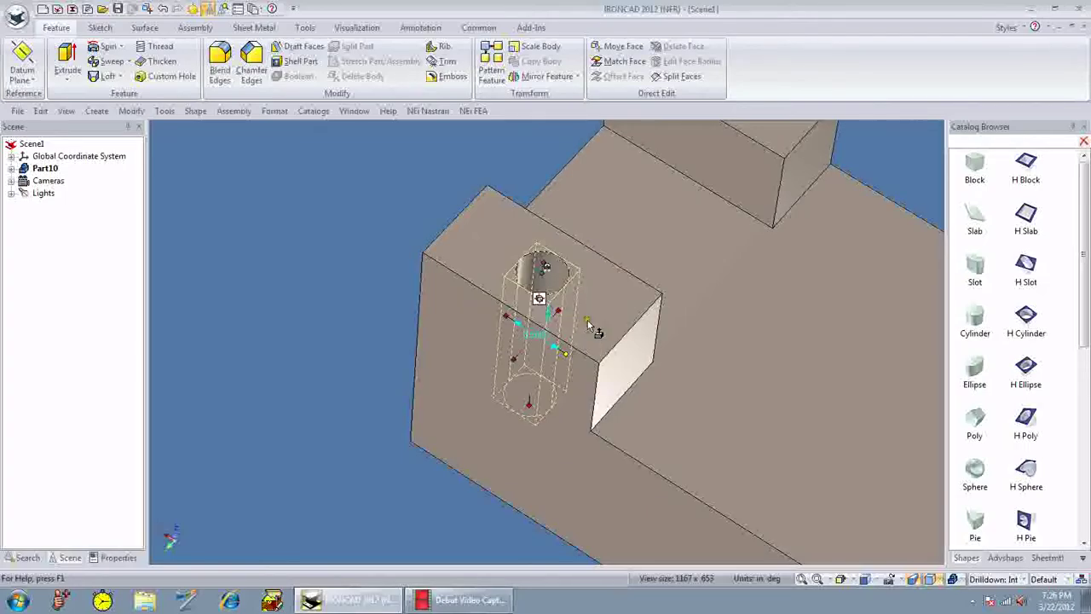
Extend the cylindrical hole's depth down through the full height of the base
middle_click_drag(589, 327, 511, 414)
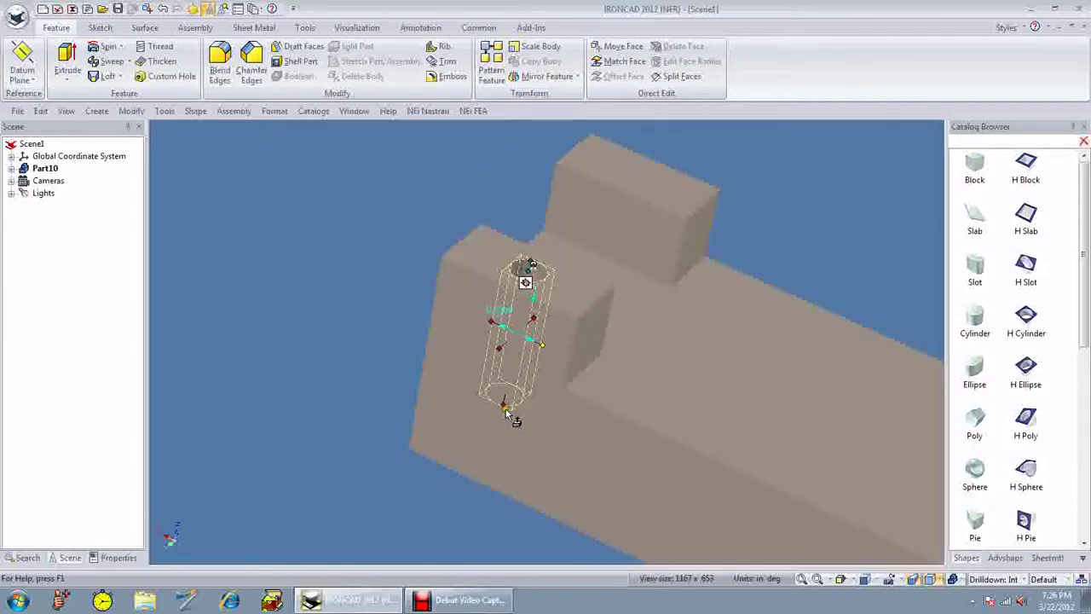
left_click_drag(506, 412, 465, 533)
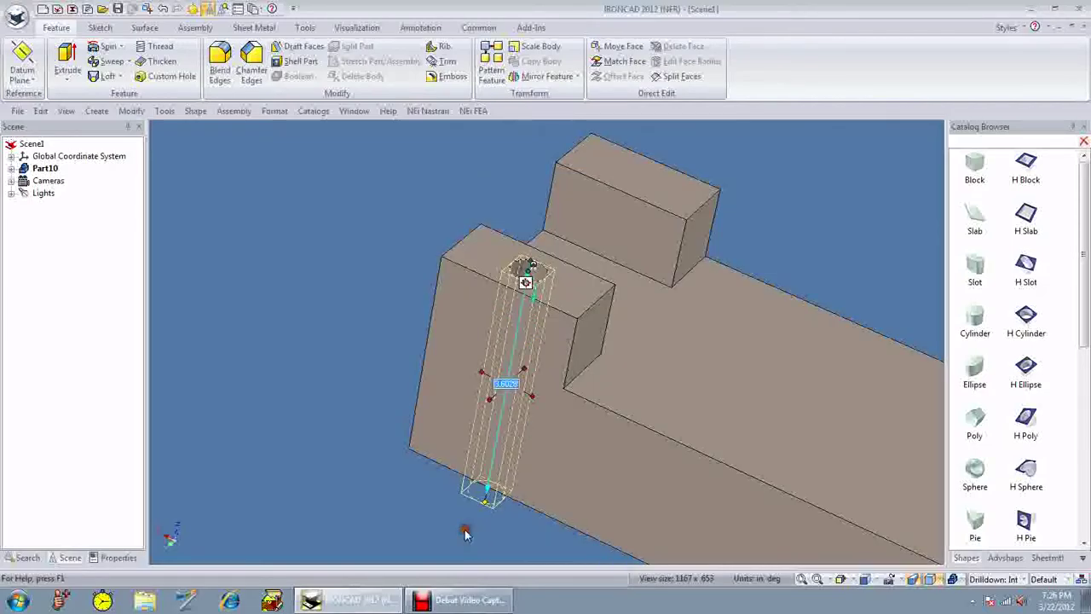
left_click(466, 533)
middle_click_drag(618, 362, 589, 423)
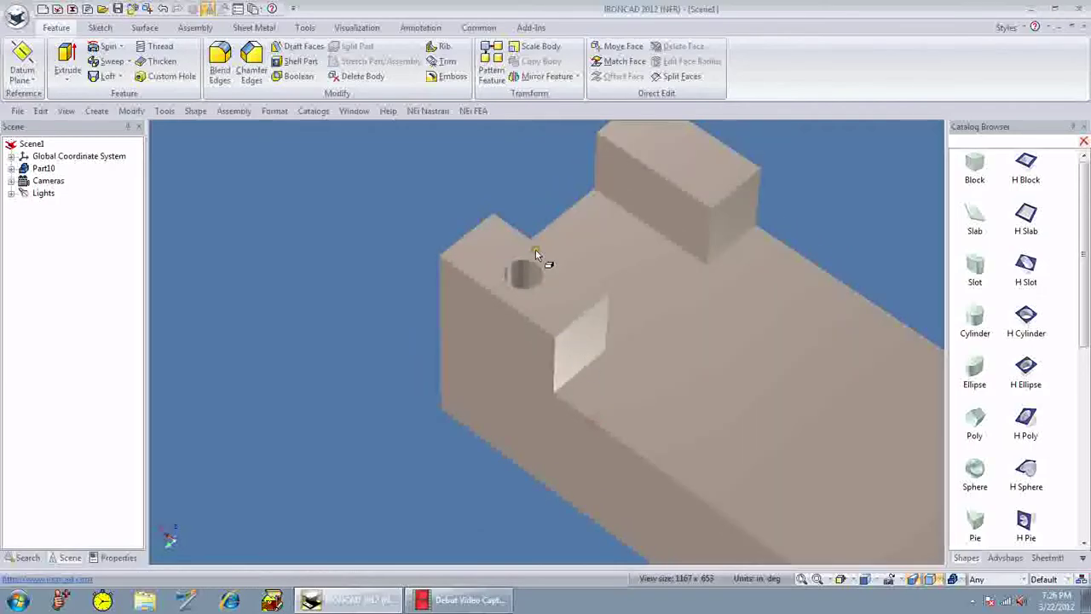
middle_click_drag(536, 256, 592, 299)
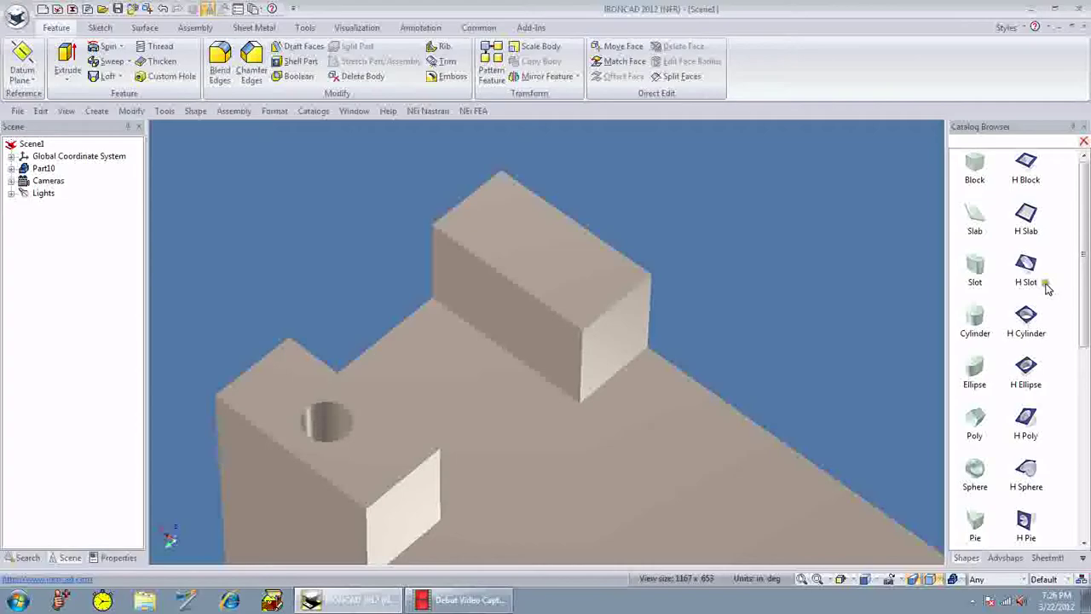
Cut a cylindrical hole in the top face of the second corner block and extend its depth through the full height of the base
left_click_drag(1027, 317, 563, 330)
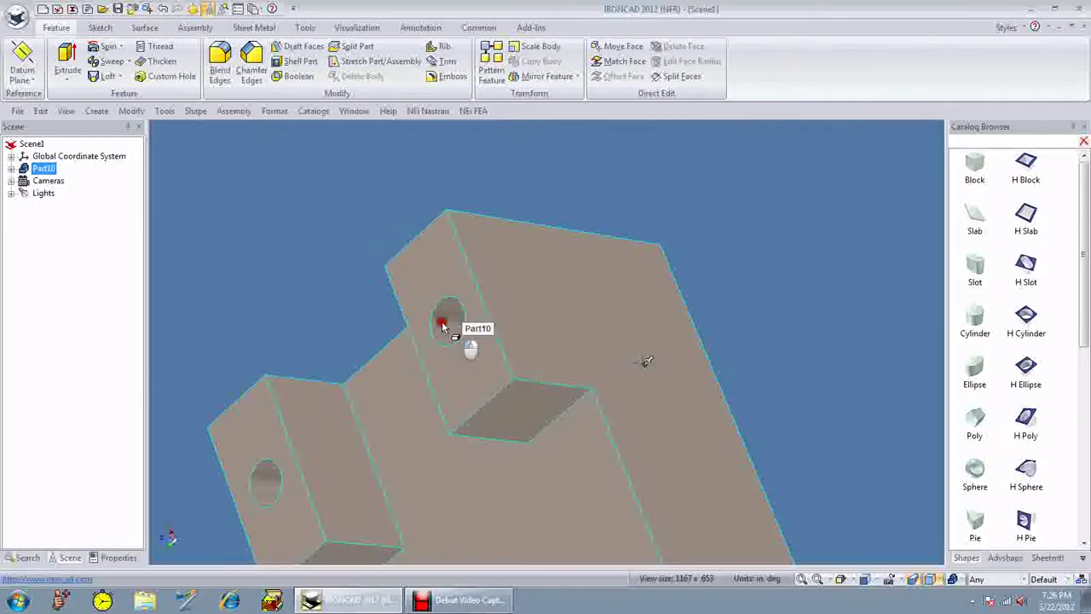
left_click(443, 327)
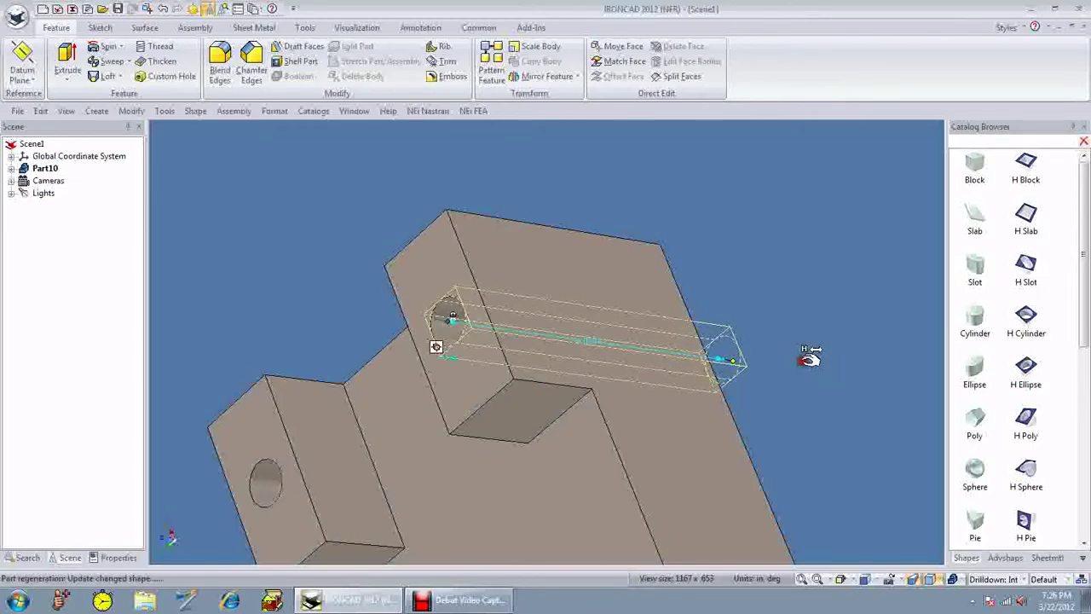
middle_click_drag(809, 358, 517, 461)
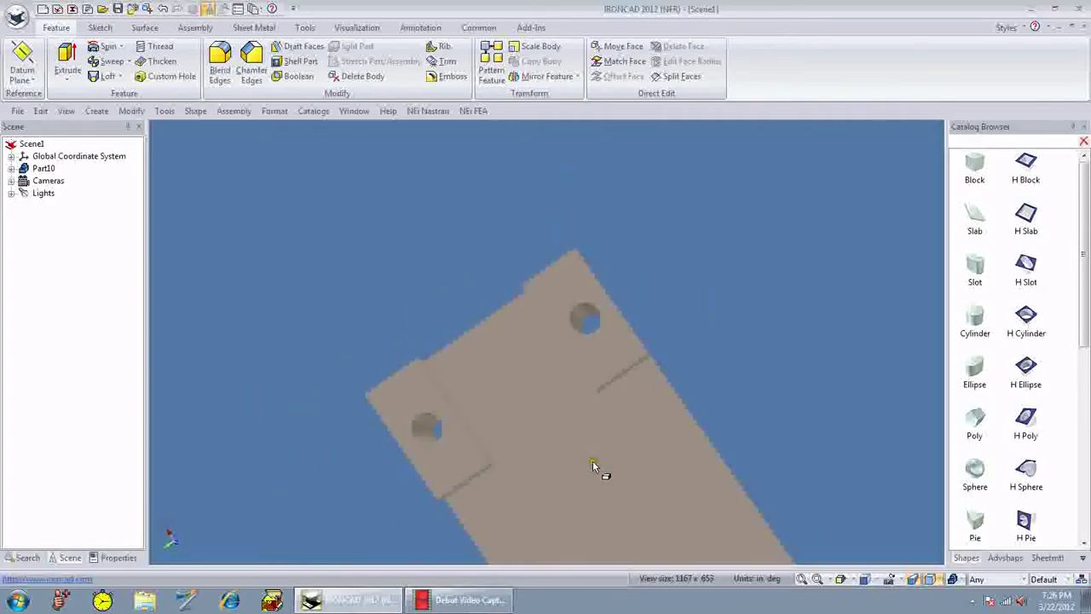
middle_click_drag(592, 462, 595, 493)
Cut a block-shaped notch at the middle of the base's free end edge, extend it down through the base, and widen it
scroll(595, 493, "up", 2)
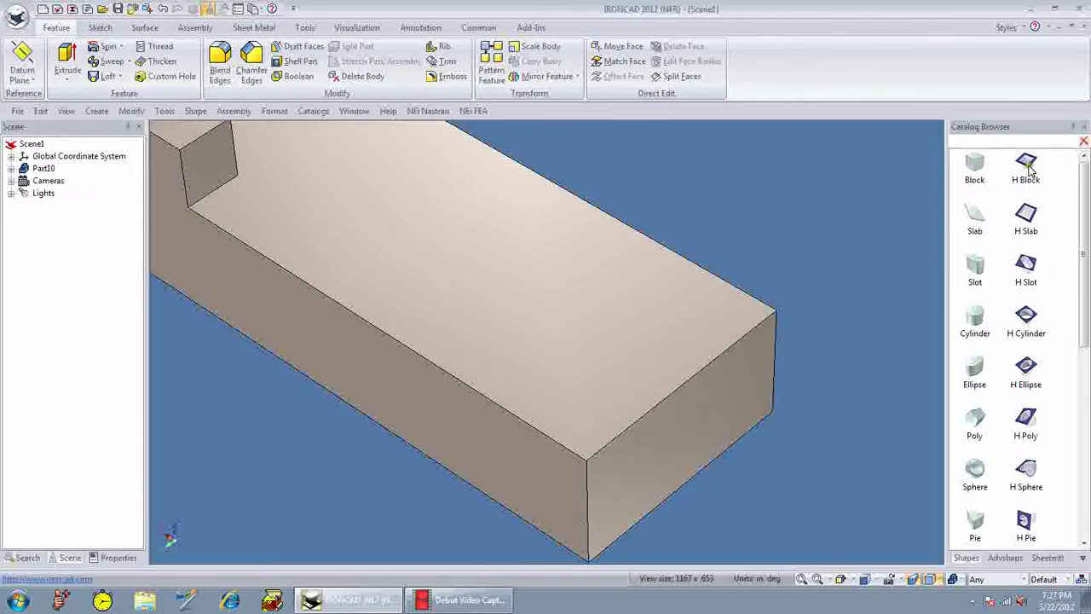
left_click_drag(1029, 171, 689, 441)
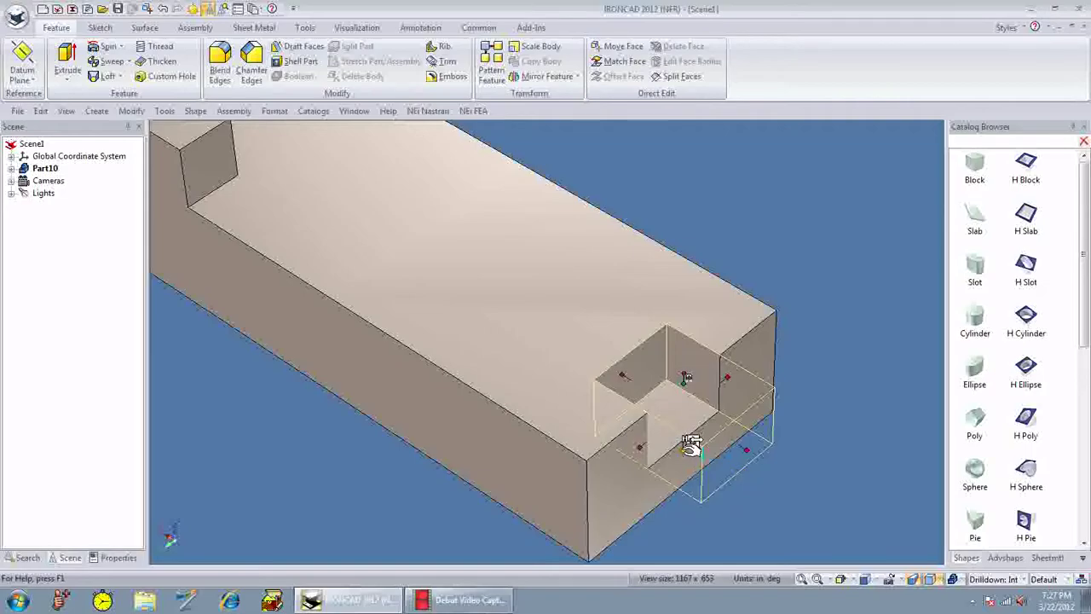
left_click_drag(690, 444, 683, 508)
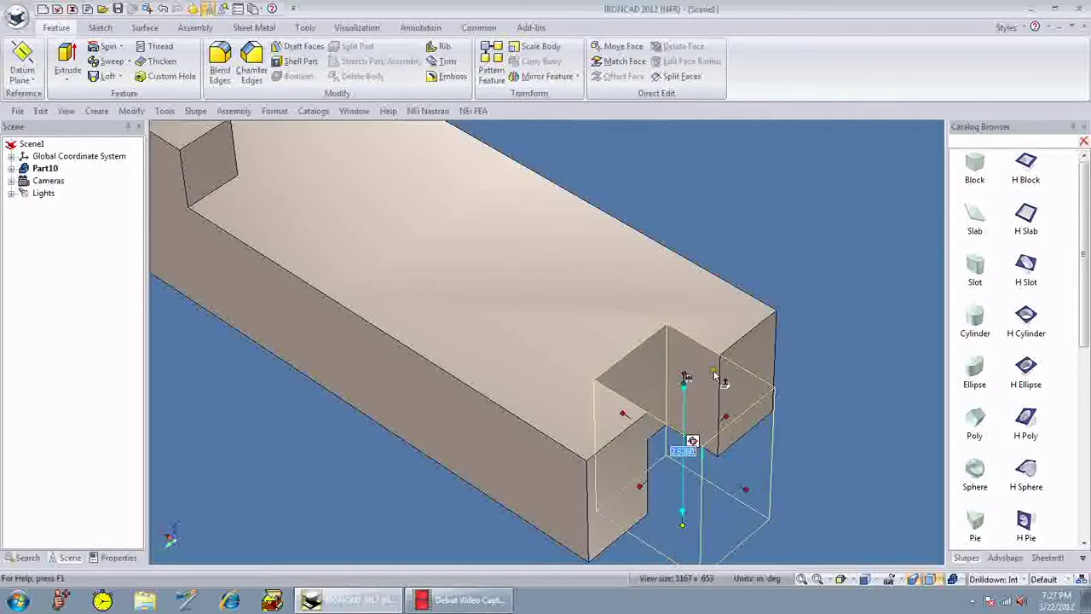
middle_click_drag(715, 375, 782, 410)
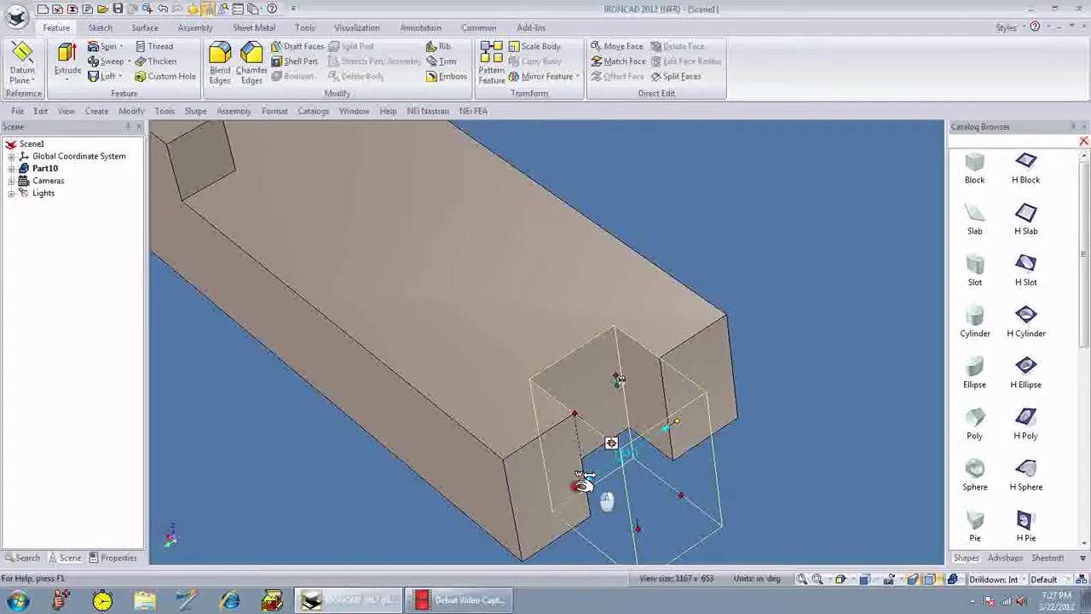
left_click(712, 462)
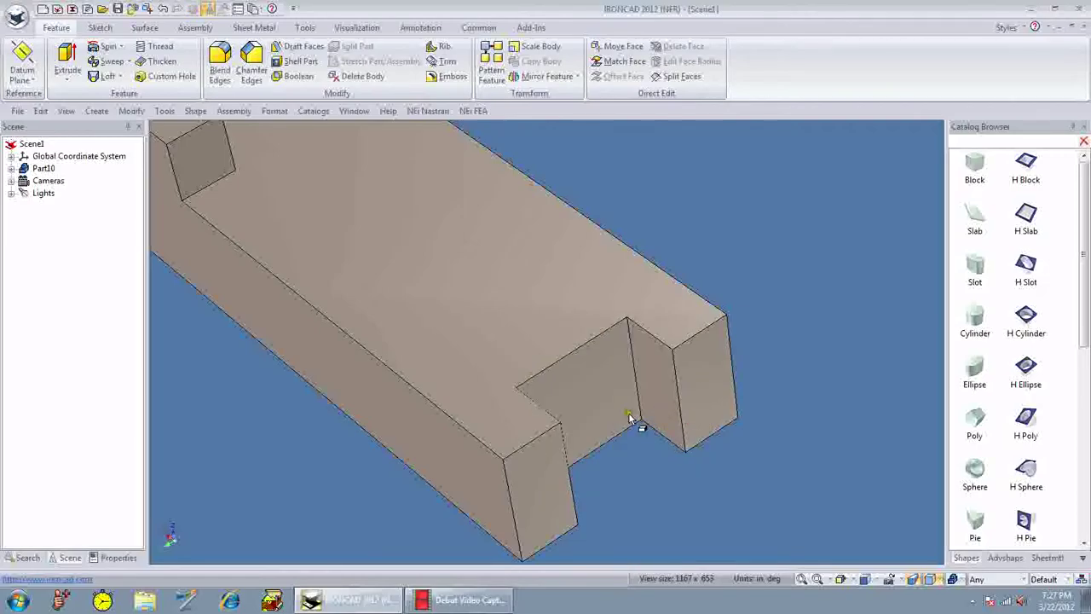
Pull the notch block's outer face flush with the base's end and extend its inner face farther into the base
left_click(630, 417)
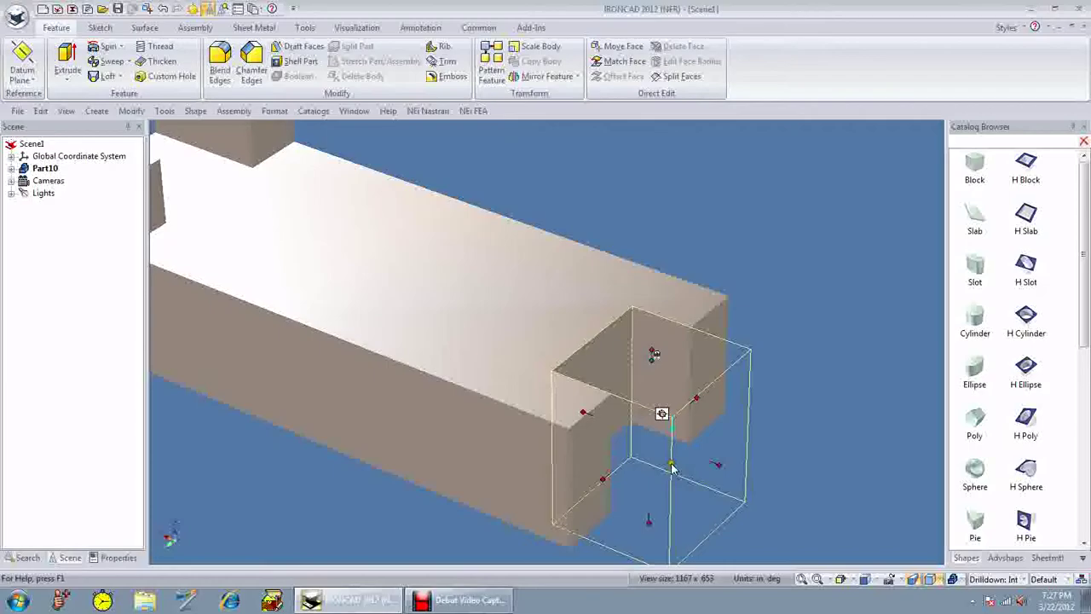
left_click_drag(672, 467, 659, 441)
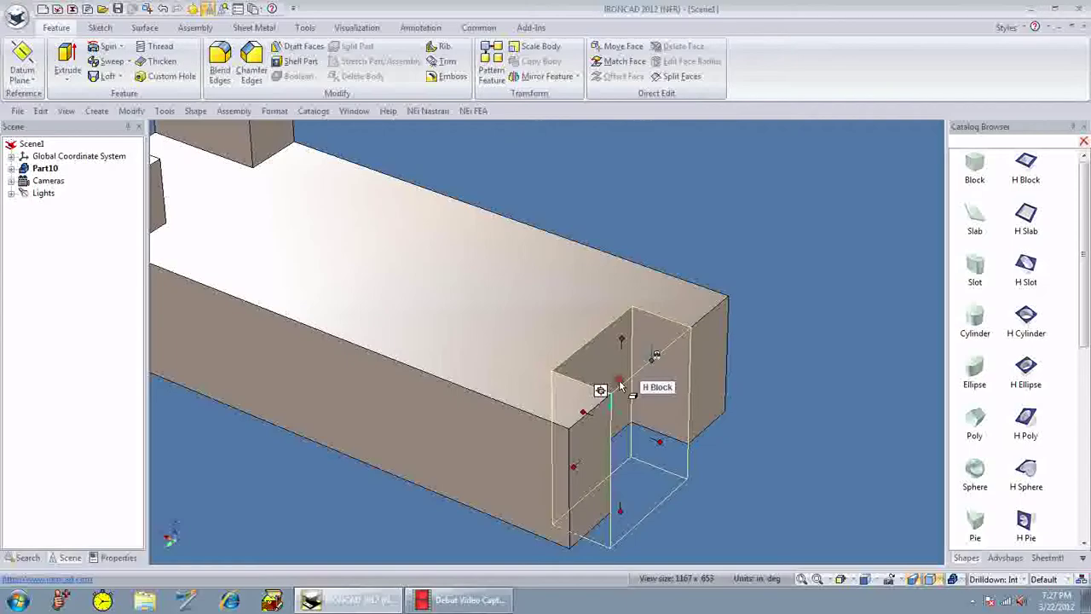
left_click_drag(584, 412, 524, 389)
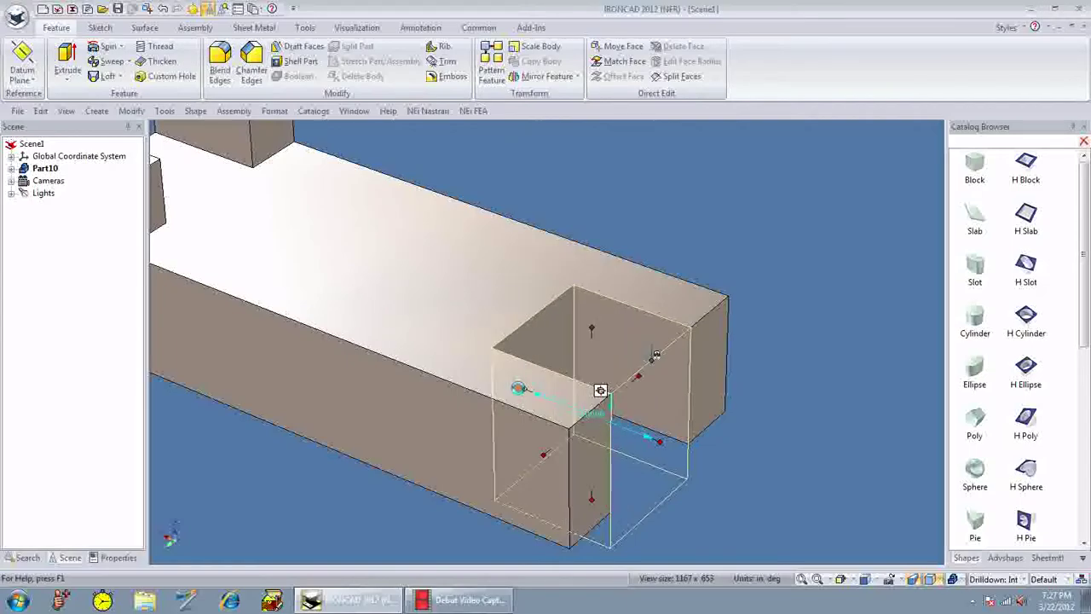
middle_click_drag(786, 473, 562, 428)
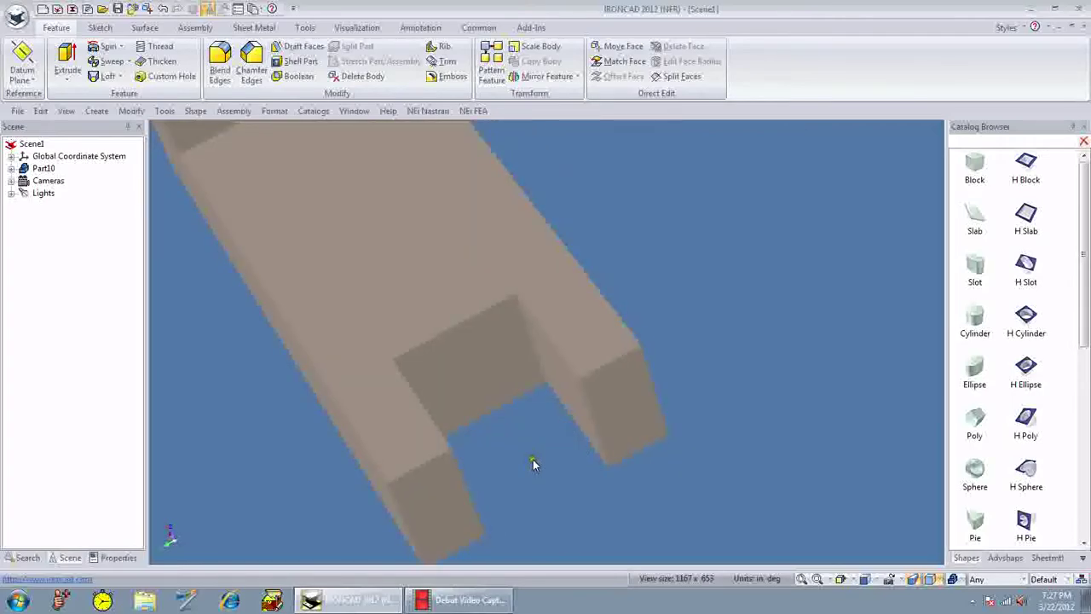
Add a thin cylinder on the notch's inner side wall and extend it across the notch to the opposite wall
middle_click_drag(533, 459, 575, 264)
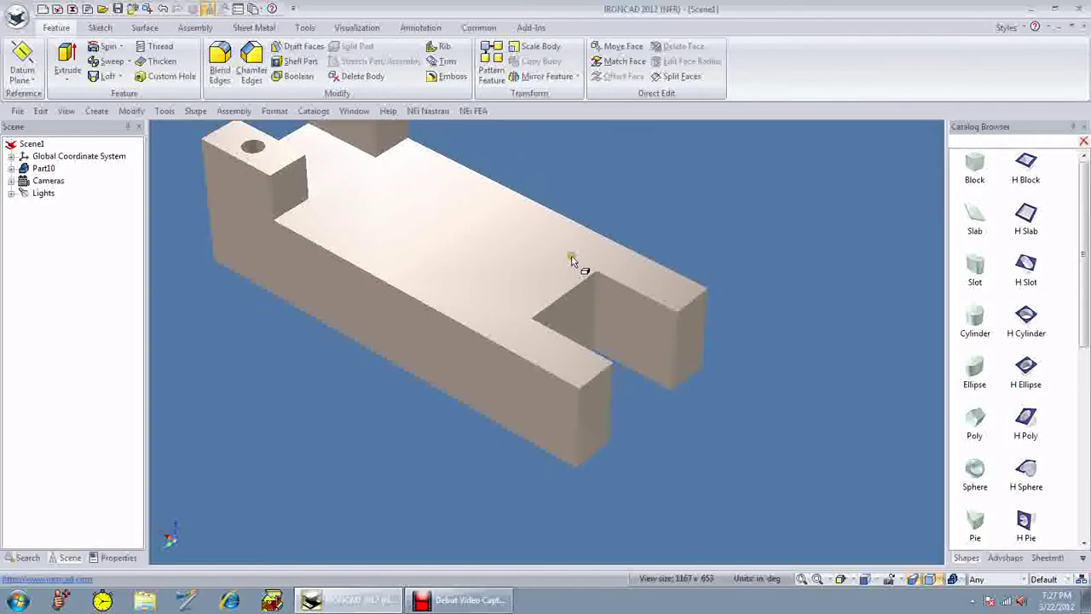
scroll(571, 260, "up", 3)
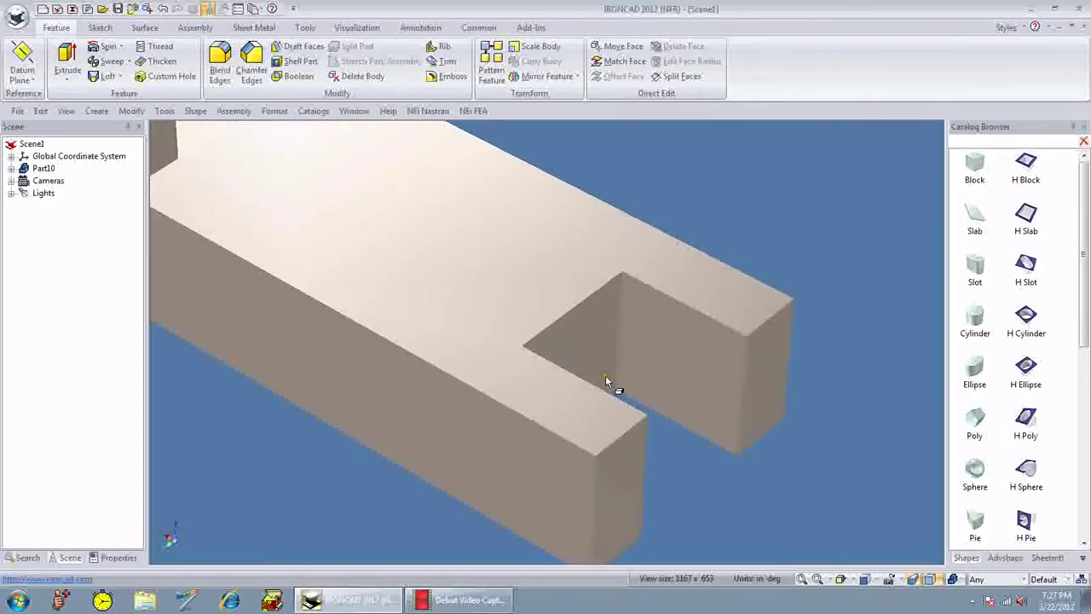
scroll(606, 381, "down", 2)
left_click_drag(975, 317, 972, 321)
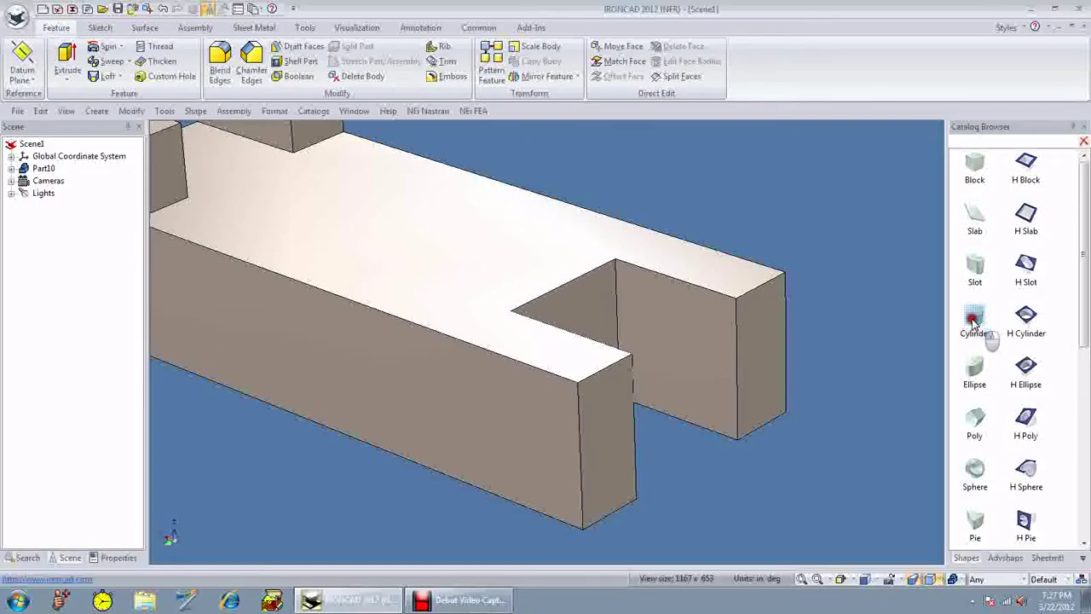
left_click_drag(972, 321, 645, 401)
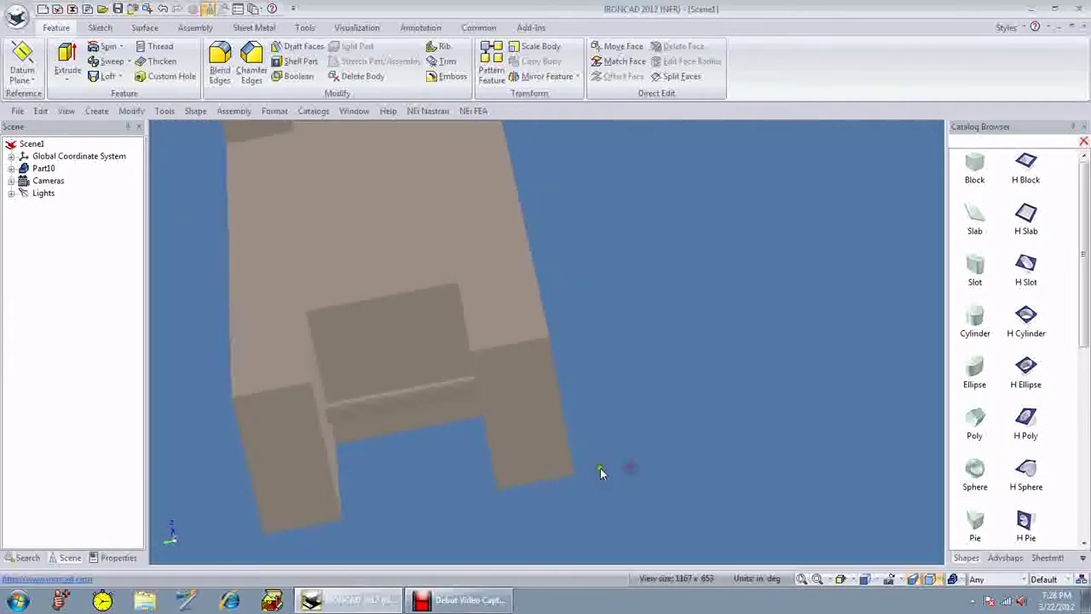
left_click(373, 402)
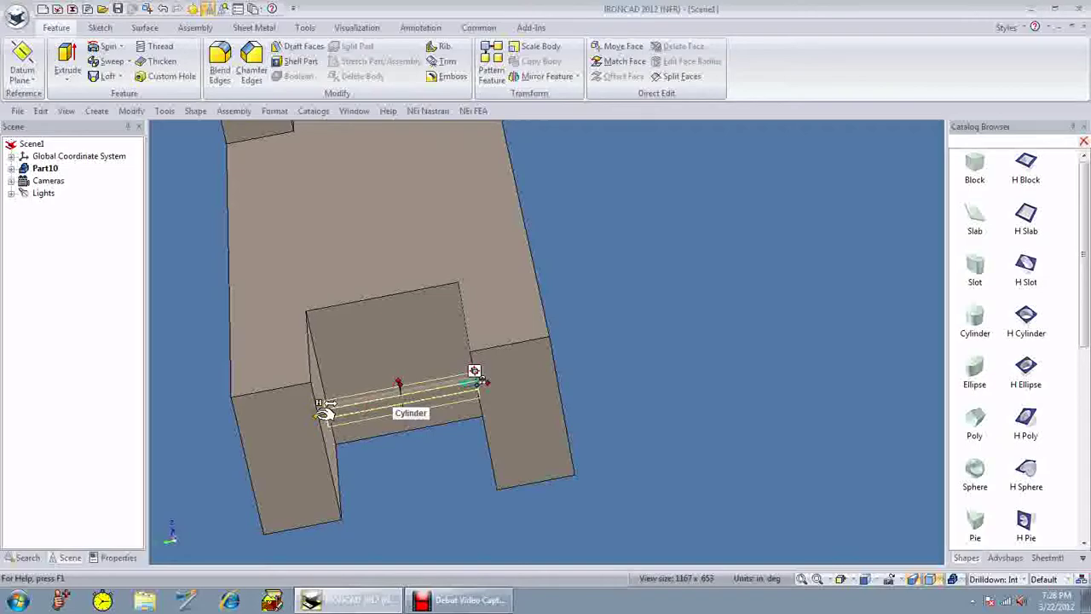
left_click_drag(322, 415, 344, 437)
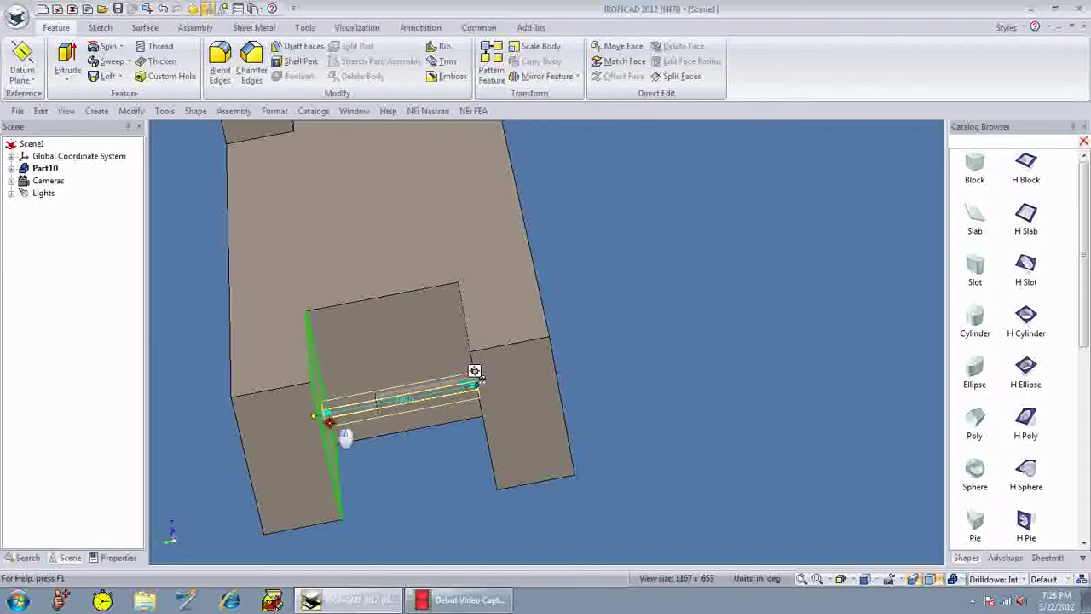
middle_click_drag(345, 437, 404, 271)
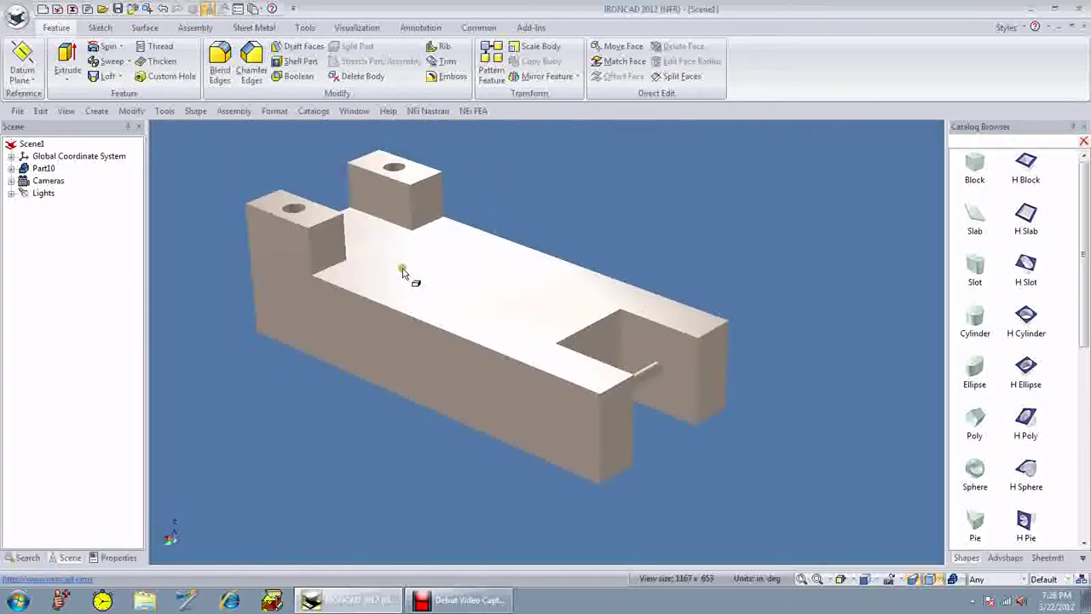
Try a cylindrical hole in the middle of the base's top face, extended down to the bottom face
scroll(404, 271, "up", 3)
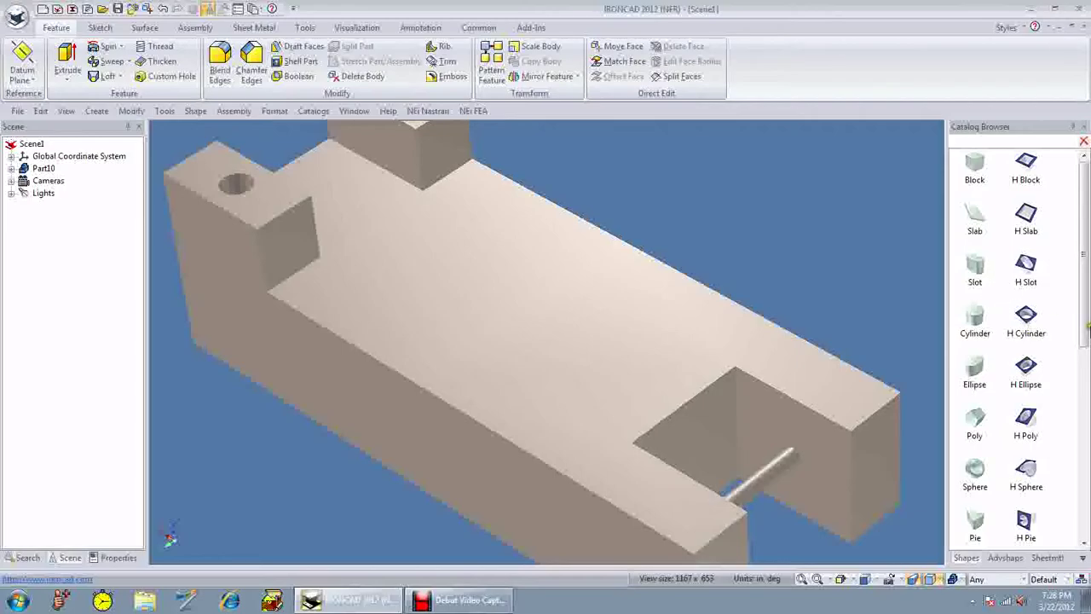
left_click(538, 321)
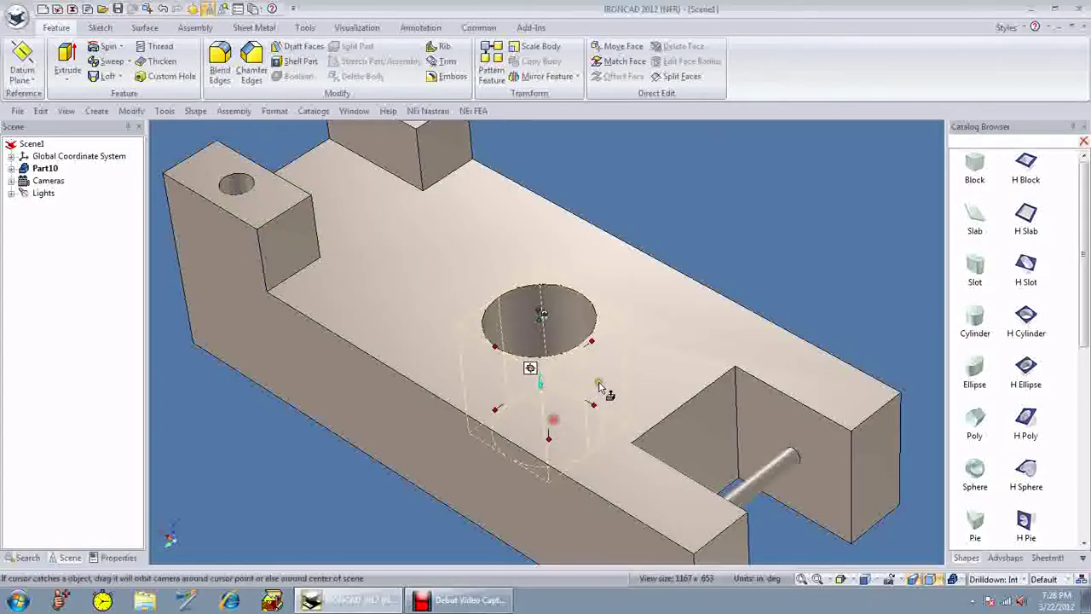
middle_click_drag(553, 418, 541, 531)
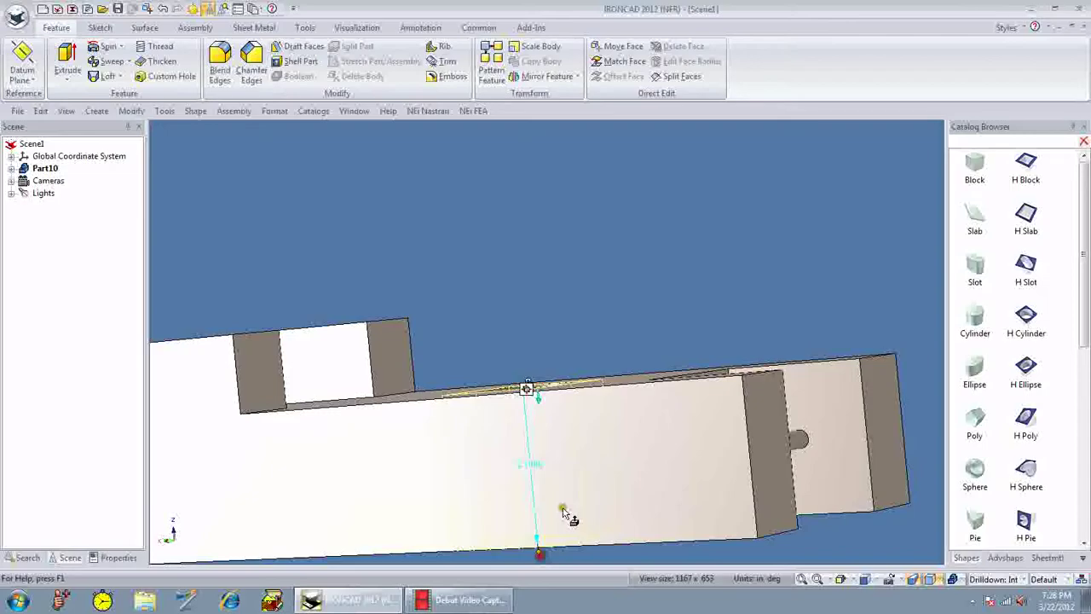
middle_click_drag(564, 512, 743, 531)
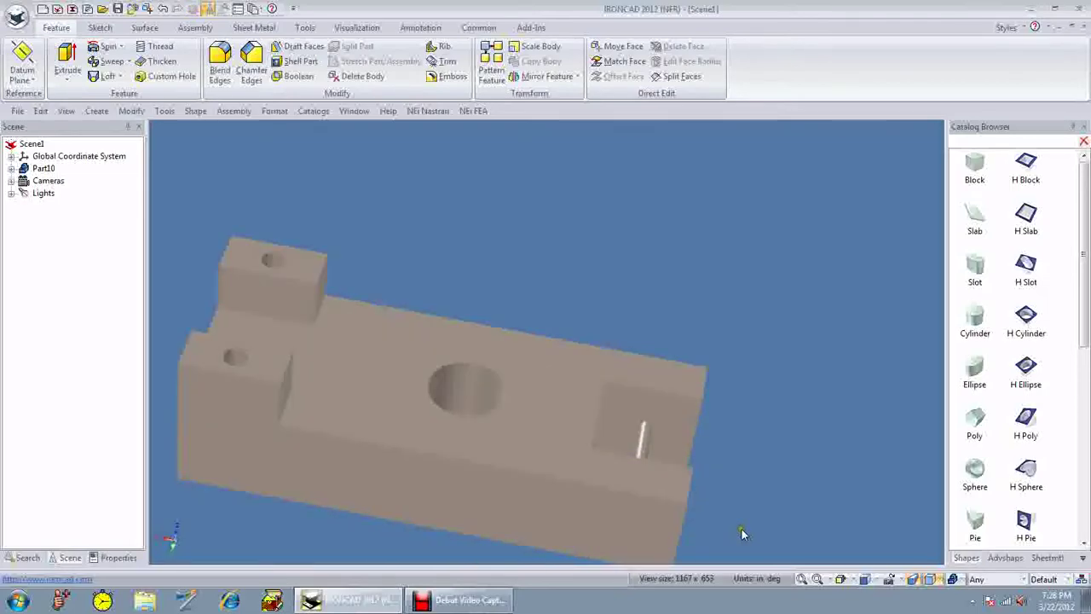
middle_click_drag(741, 533, 510, 424)
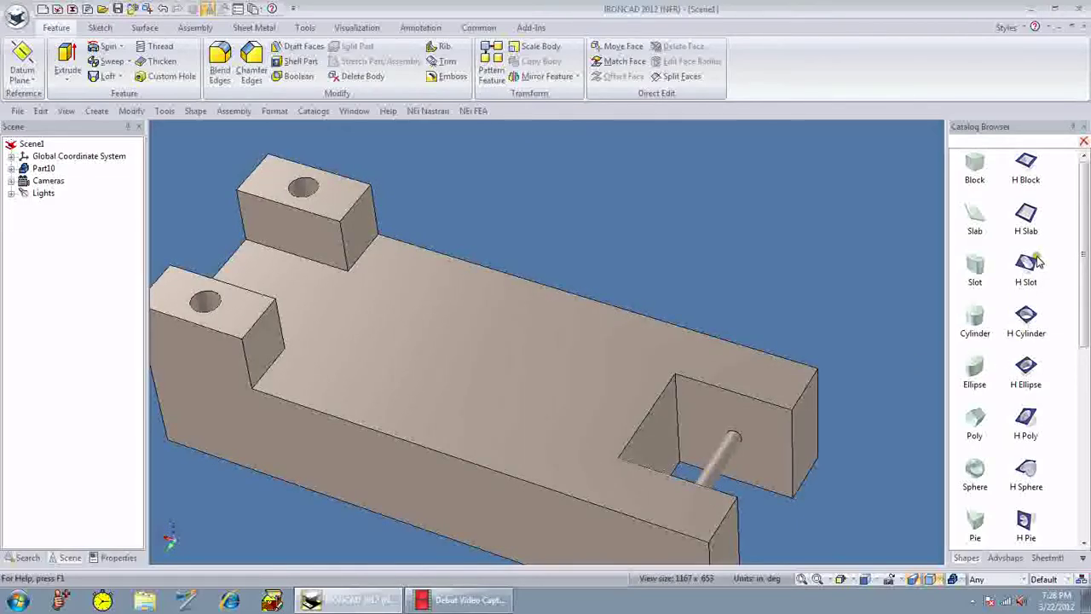
Try a deep rectangular pocket in the middle of the base's top face using a hole block, and delete it
left_click_drag(1038, 261, 516, 390)
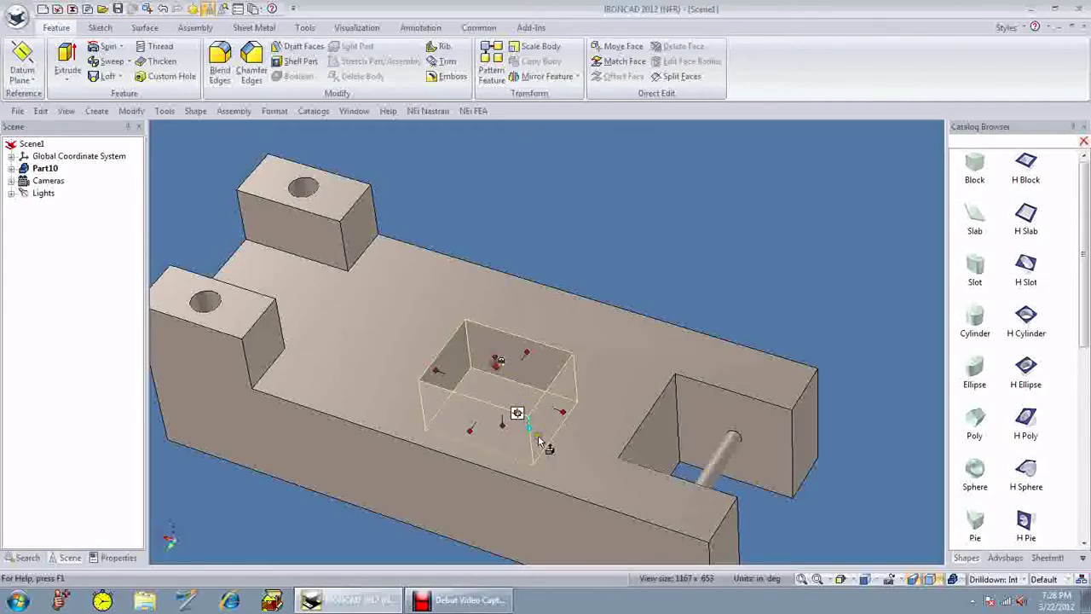
left_click(576, 428)
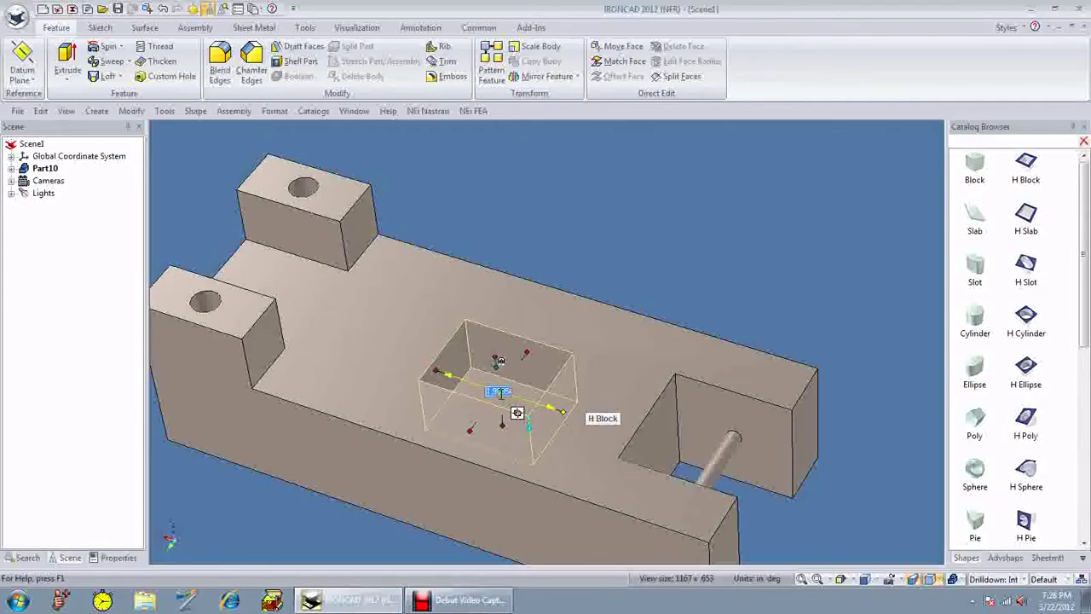
left_click(500, 393)
left_click(599, 279)
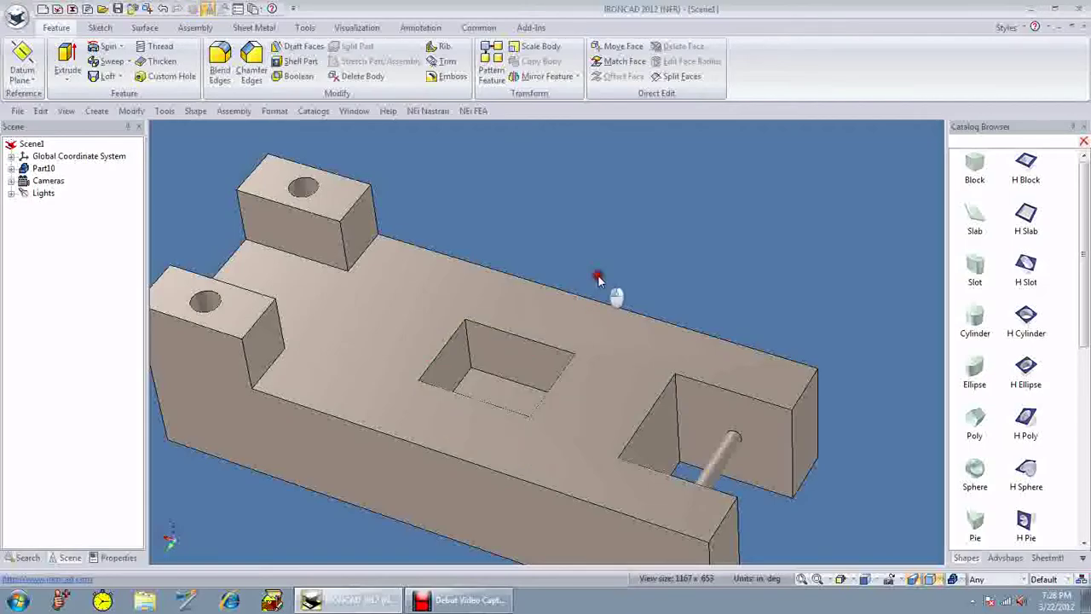
middle_click_drag(599, 280, 616, 261)
left_click(475, 373)
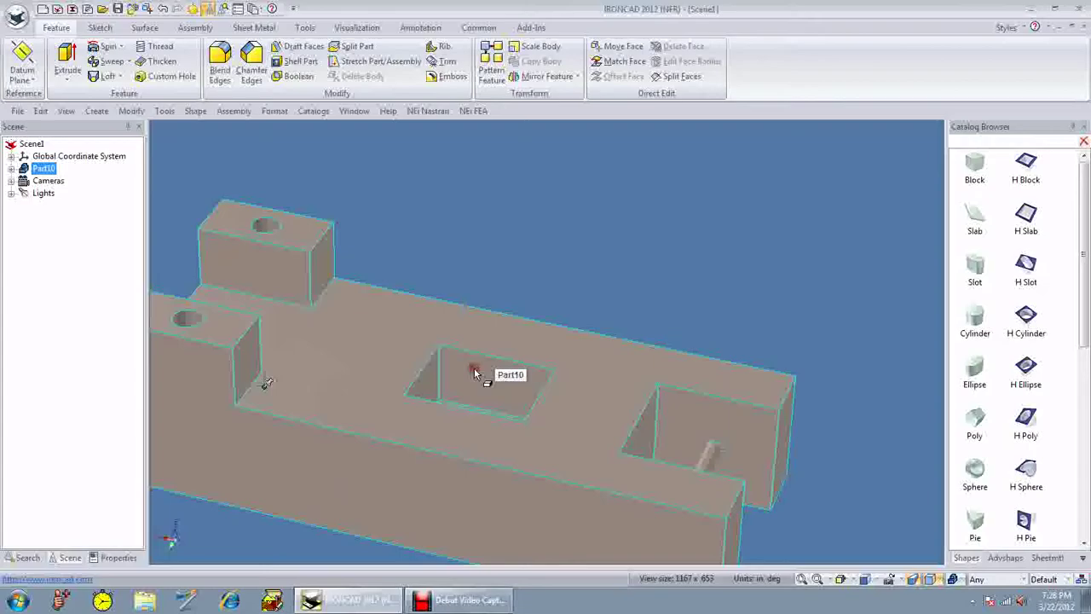
middle_click_drag(475, 373, 495, 388)
left_click(495, 387)
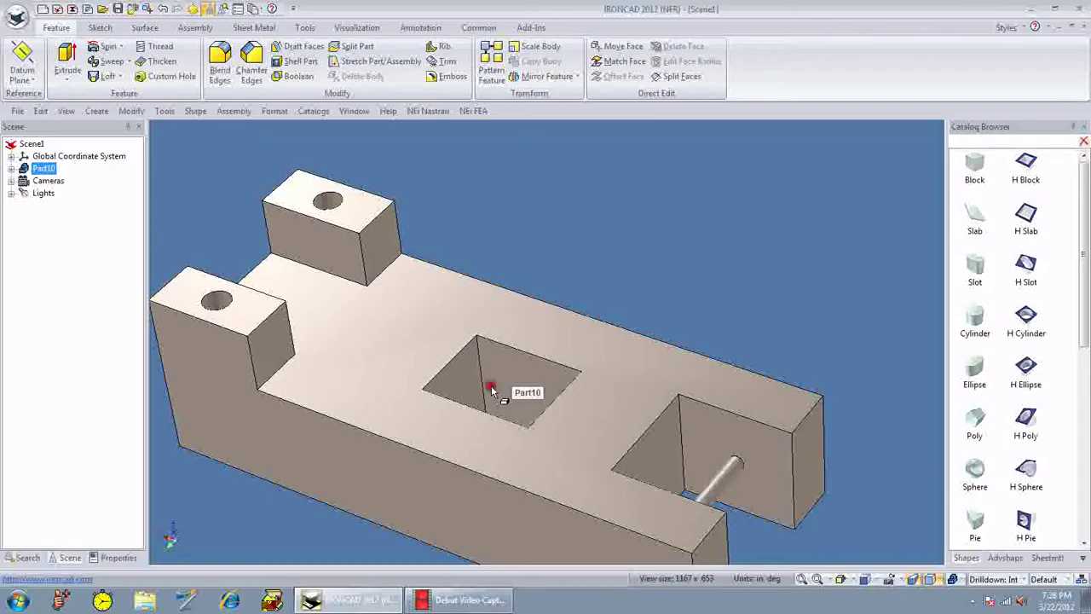
key("Delete")
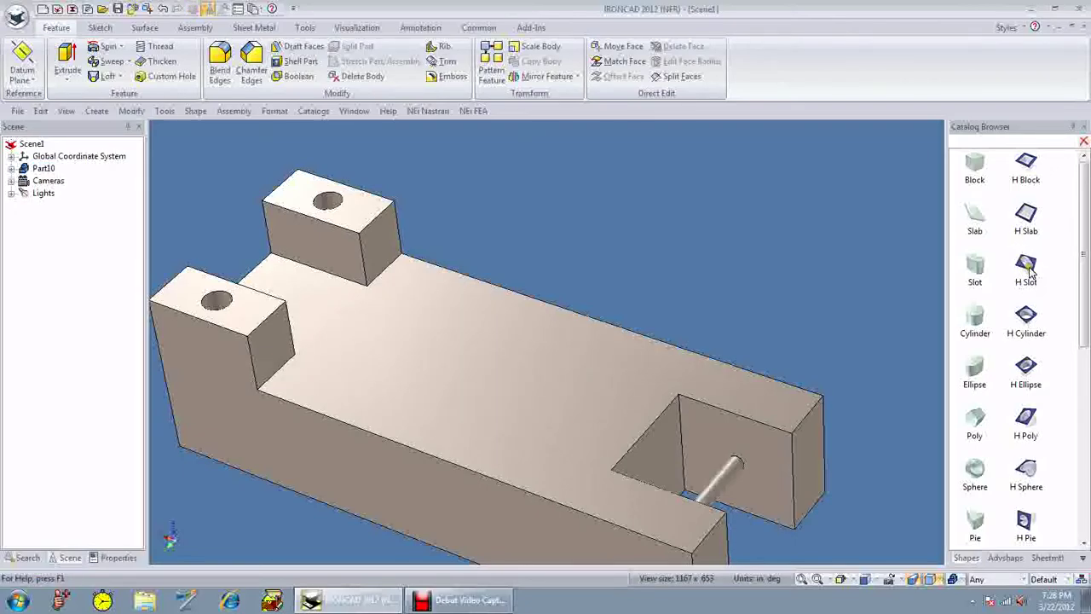
Cut a slot-shaped pocket into the middle of the base's top face and enlarge its length and width
left_click_drag(1030, 271, 595, 432)
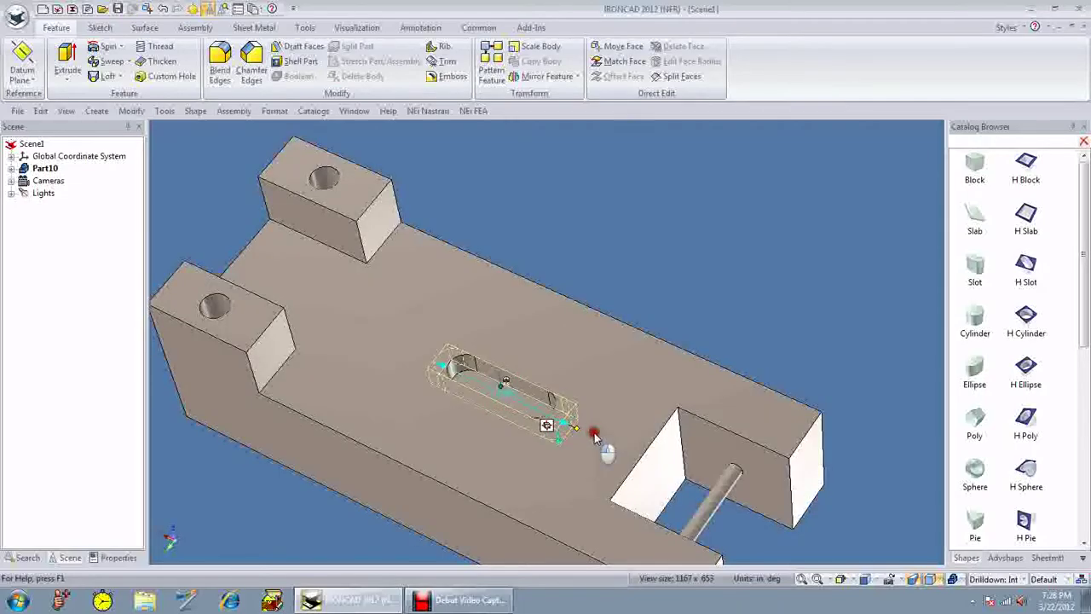
left_click(536, 365)
left_click_drag(535, 364, 535, 359)
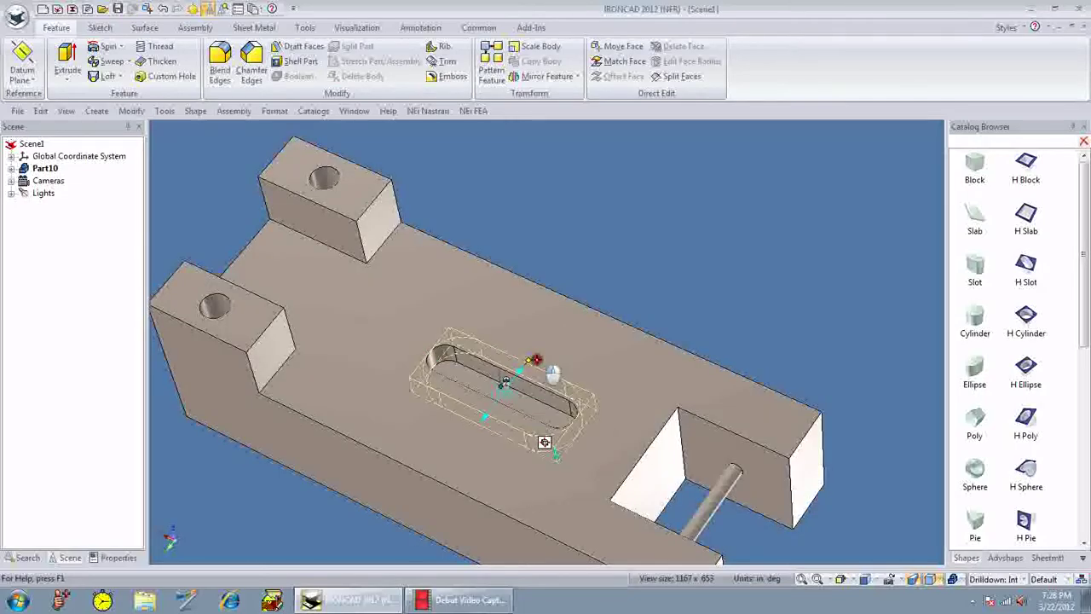
middle_click_drag(552, 374, 485, 360)
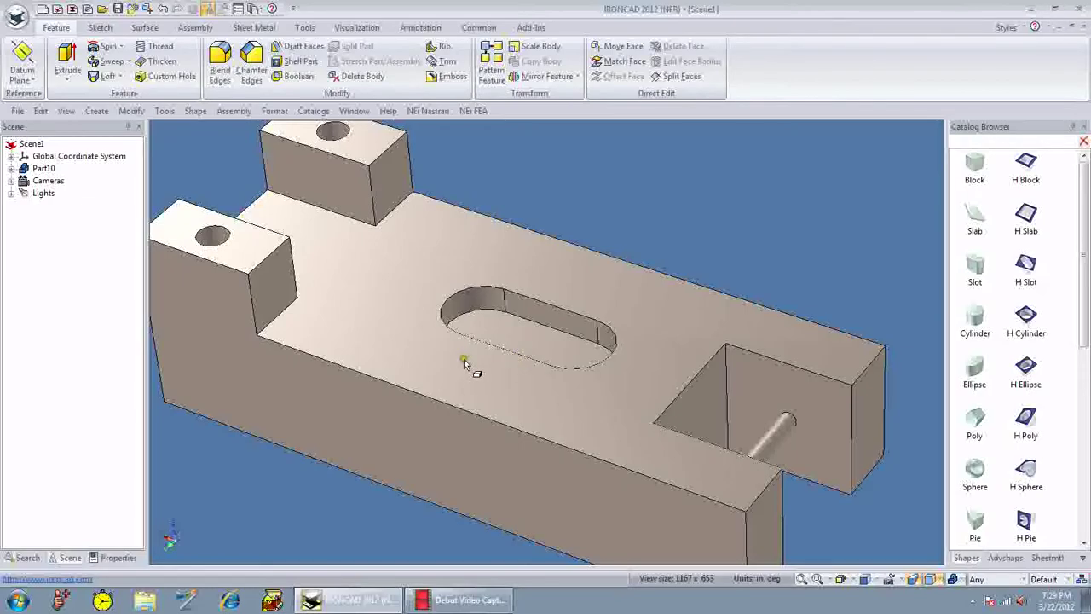
middle_click_drag(464, 364, 541, 400)
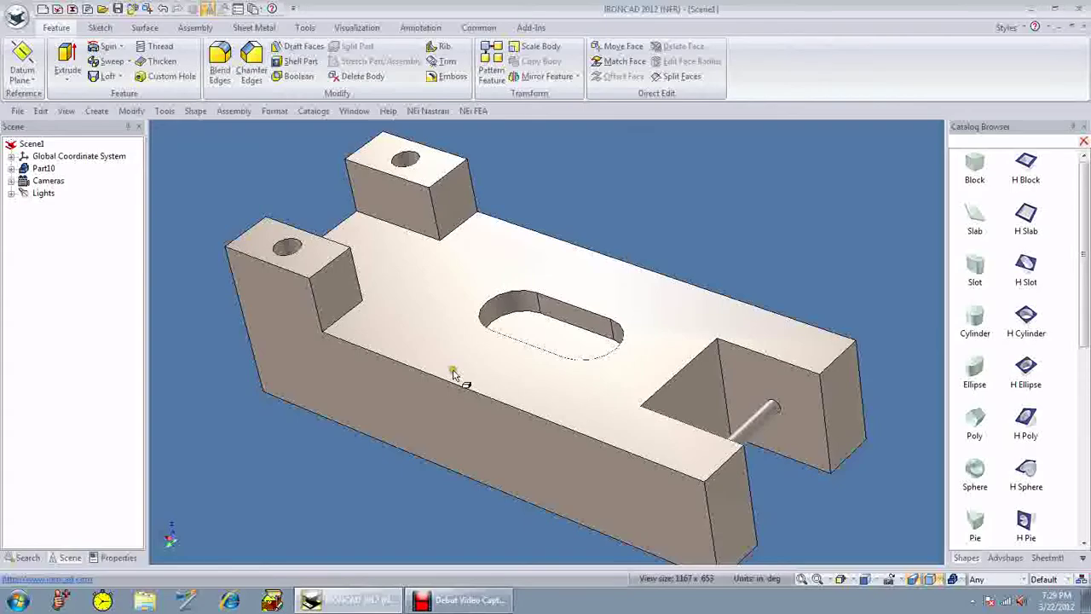
middle_click_drag(452, 375, 612, 357)
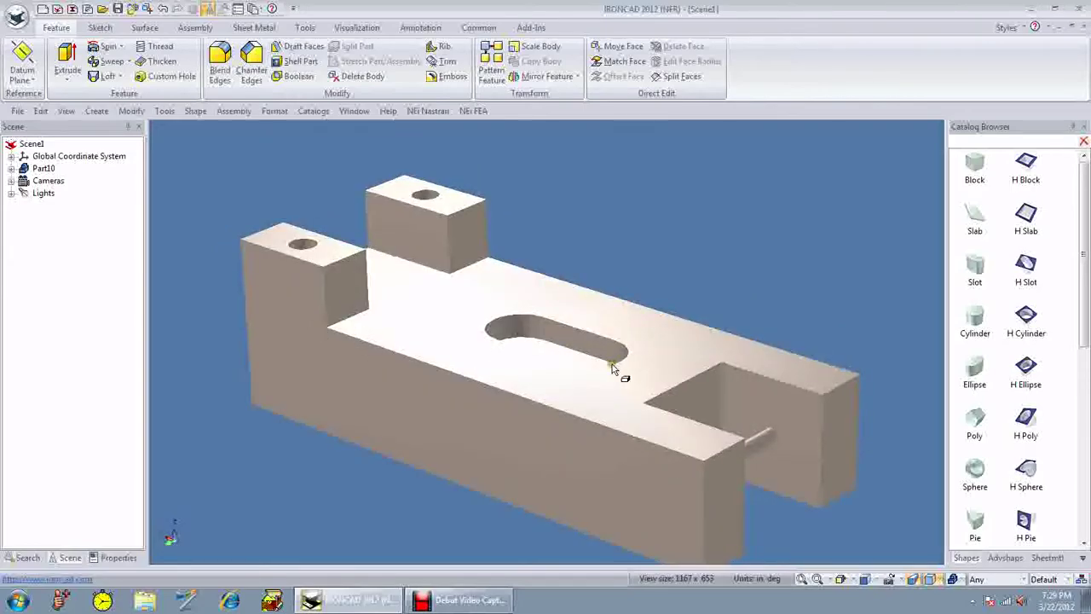
middle_click_drag(612, 364, 594, 463)
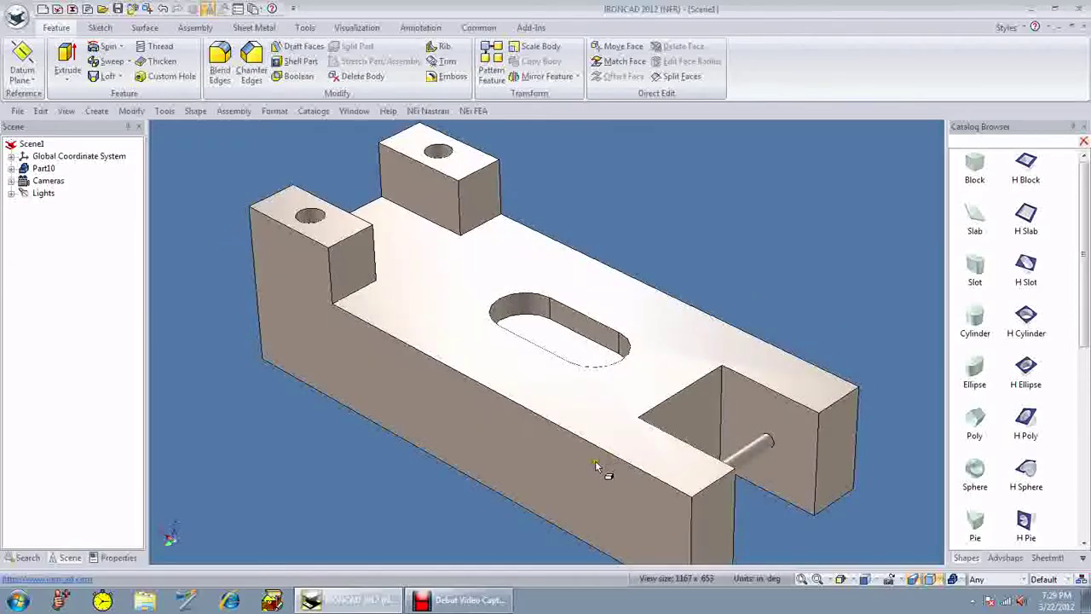